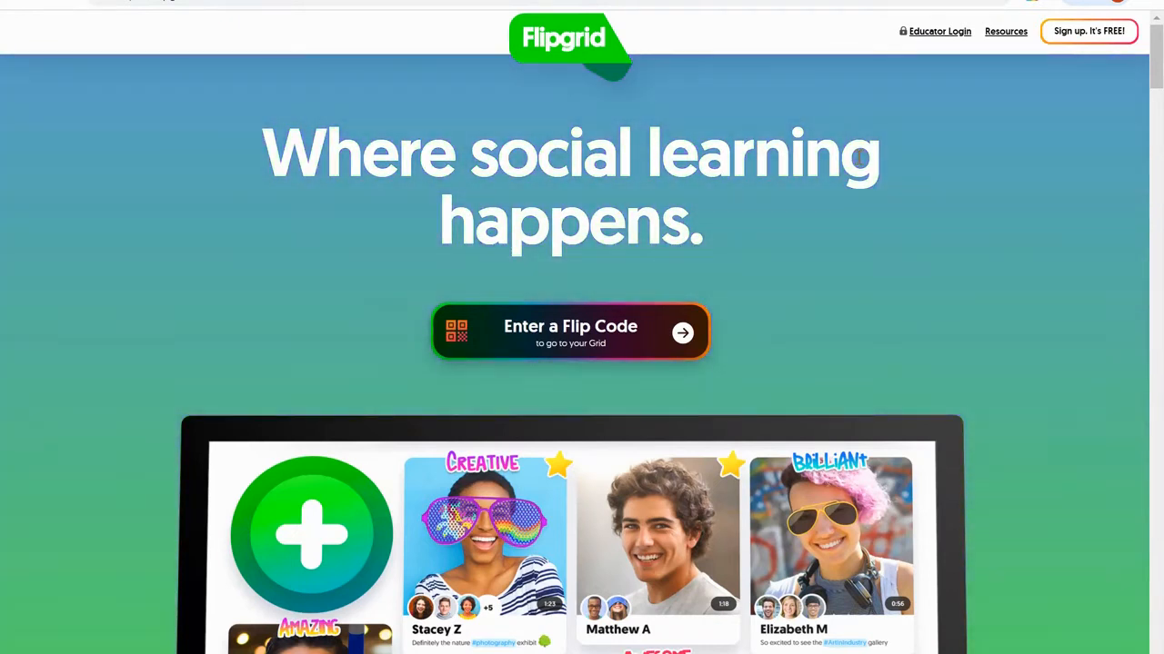
- Sign in as an educator to reach the My Grids dashboard listing 9 grids
click(940, 36)
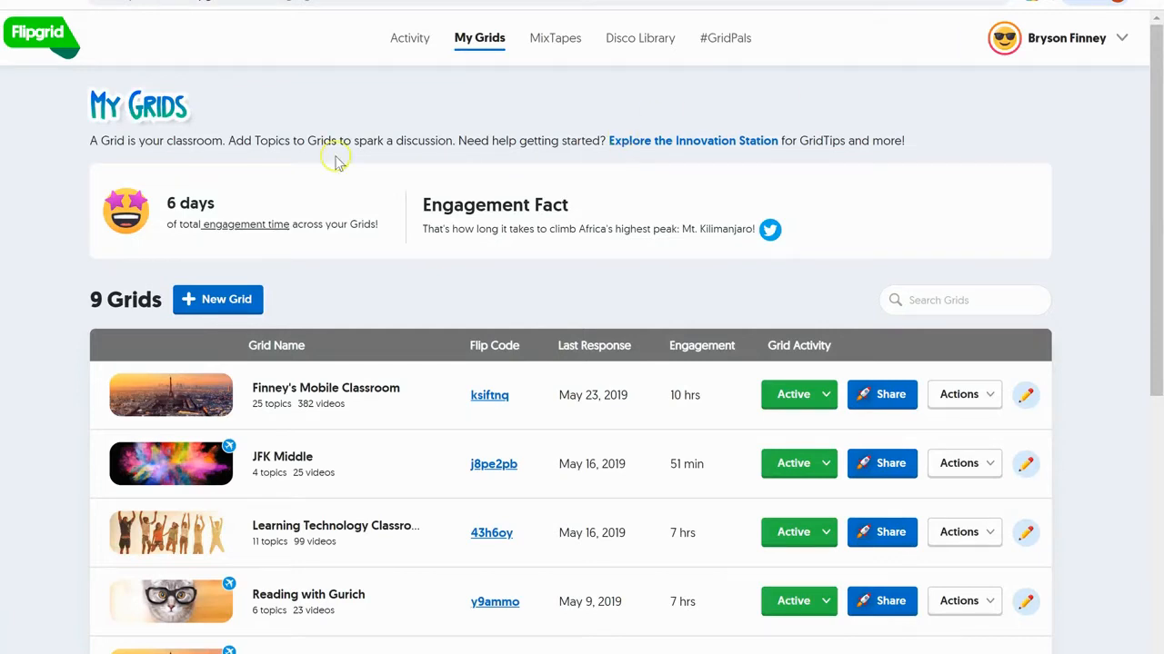
scroll(239, 403, down, 3)
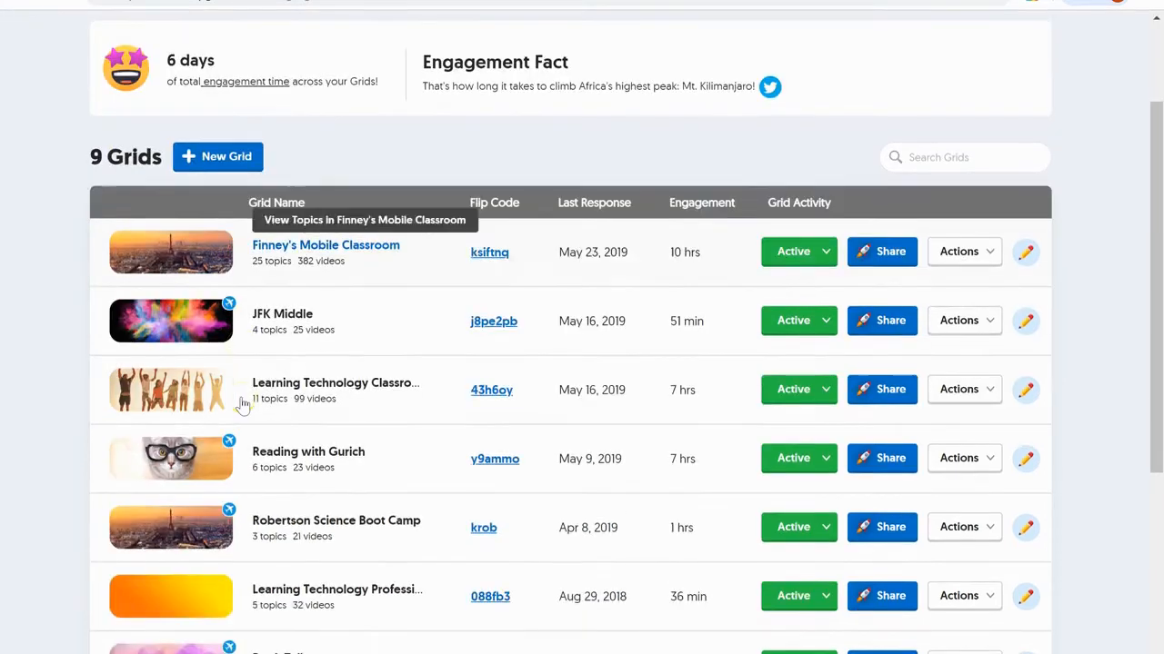
scroll(243, 405, up, 1)
scroll(243, 404, up, 3)
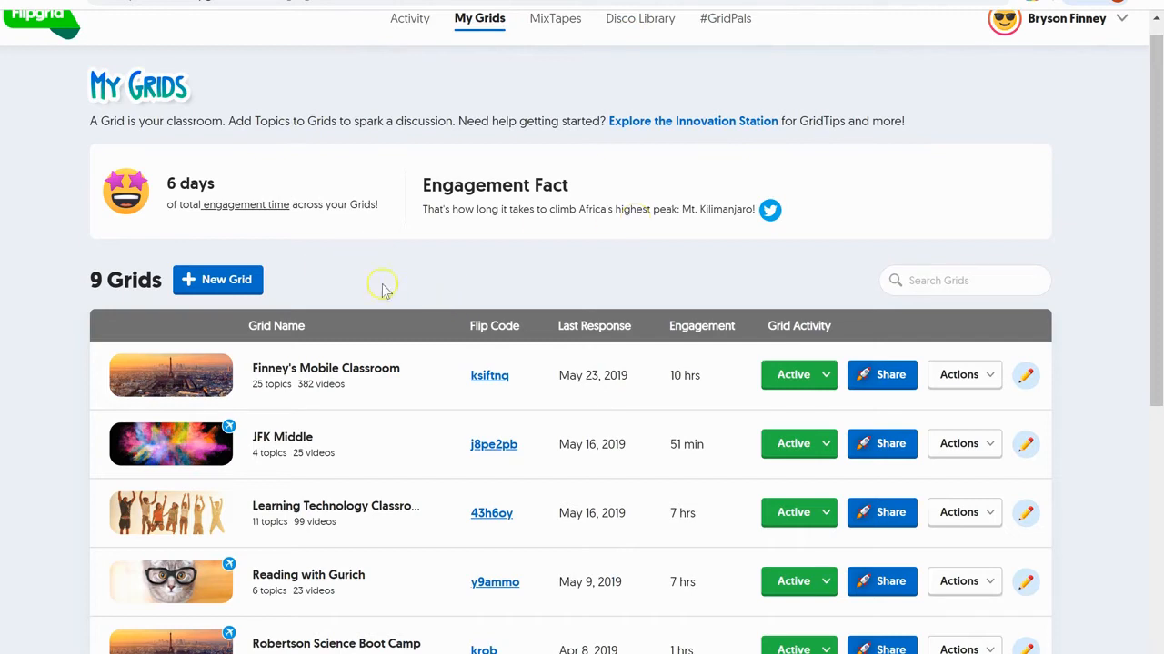
- Start a new School Email community grid named 'Finney's Music Classroom'
click(218, 279)
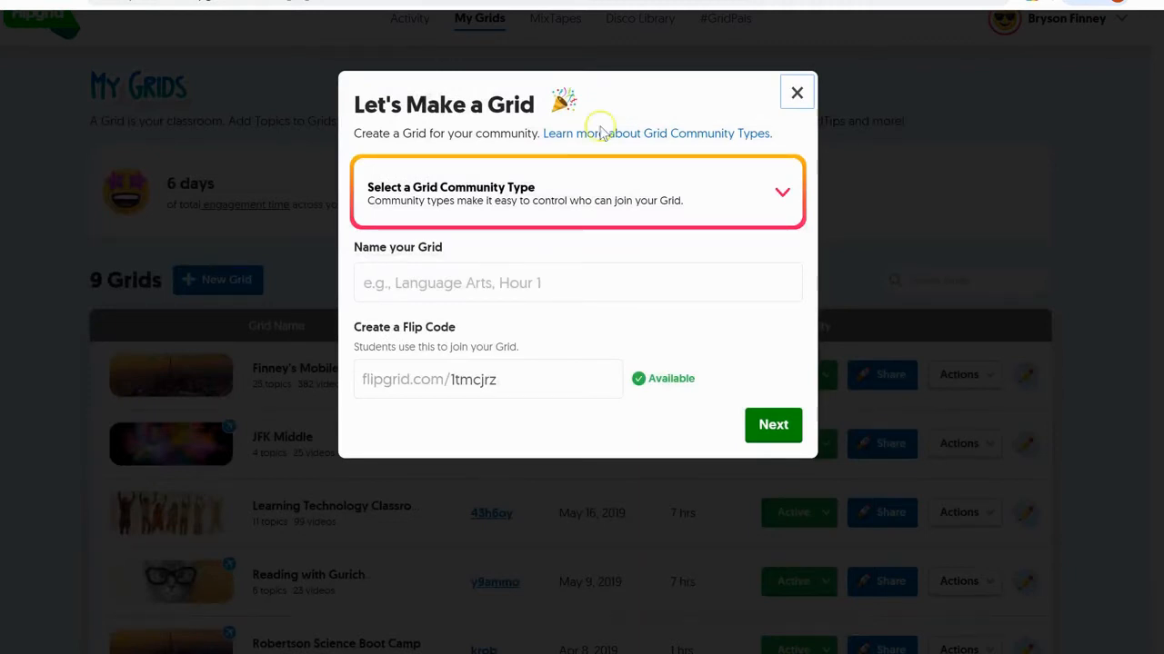
click(747, 215)
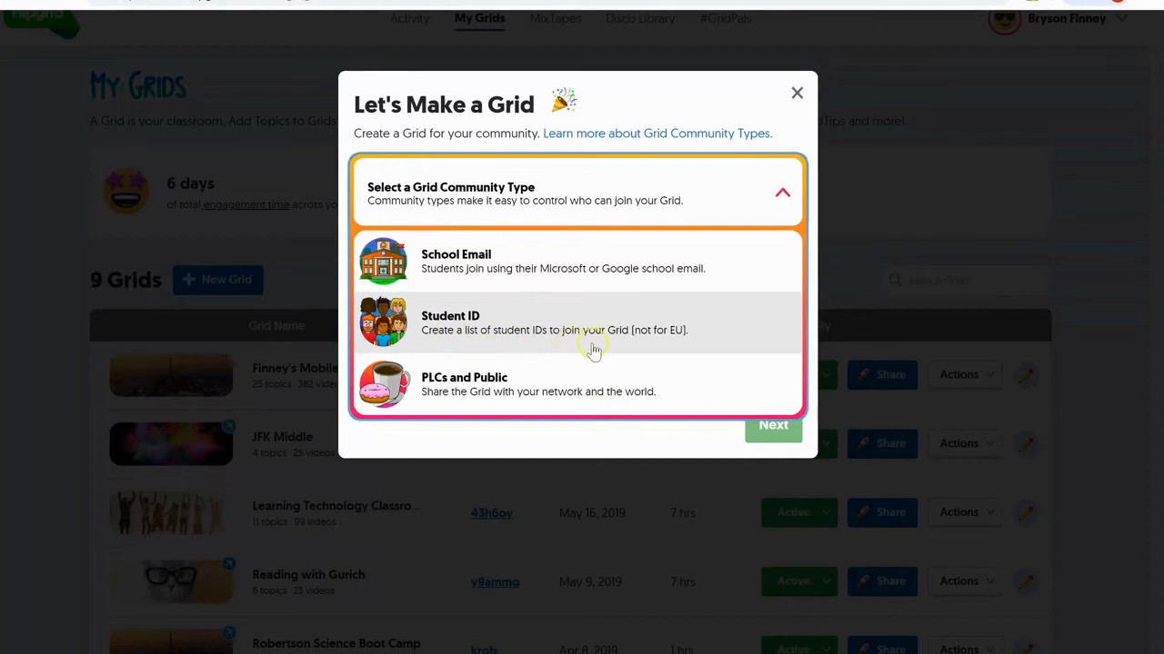
click(579, 264)
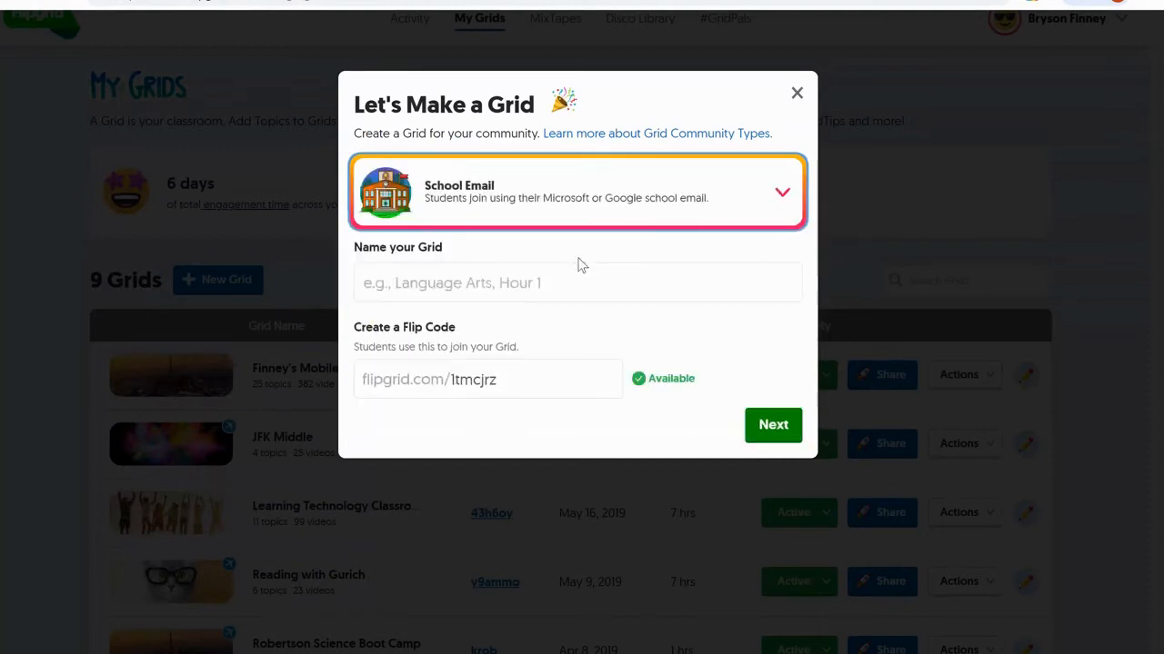
click(536, 285)
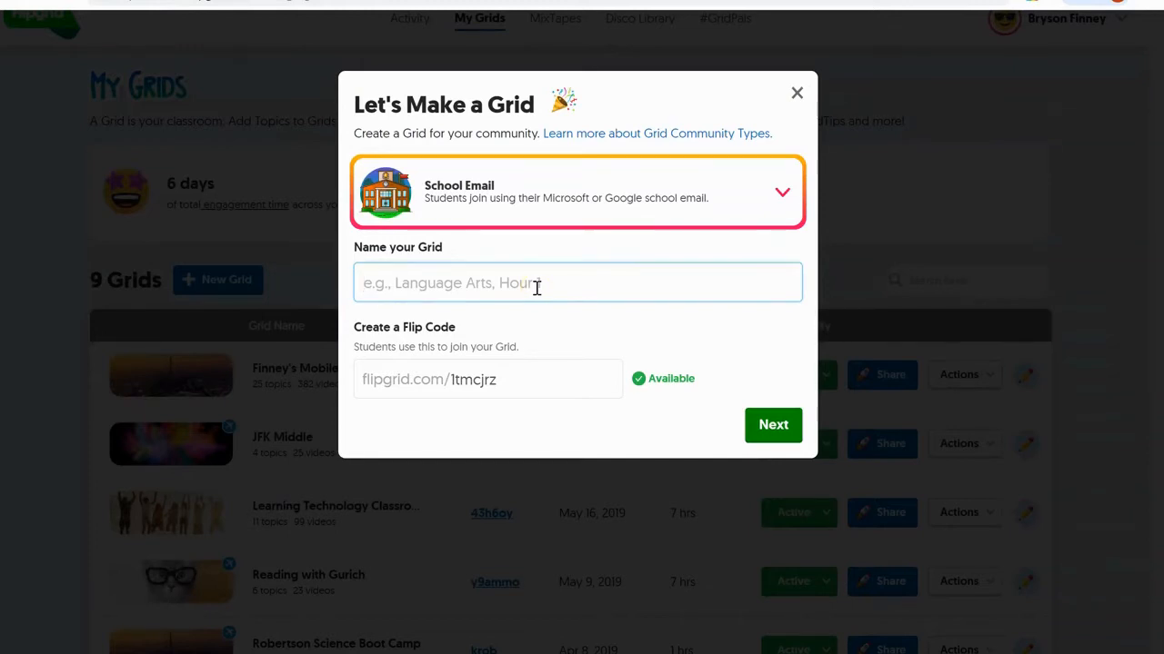
text(F)
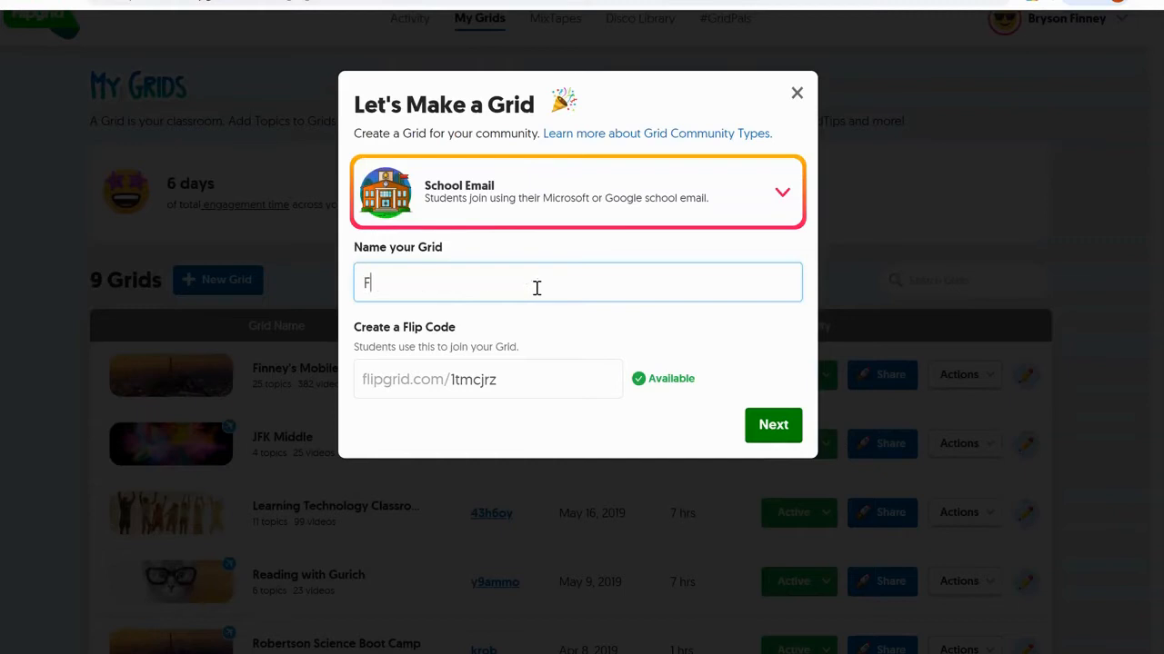
text(inney's Mus)
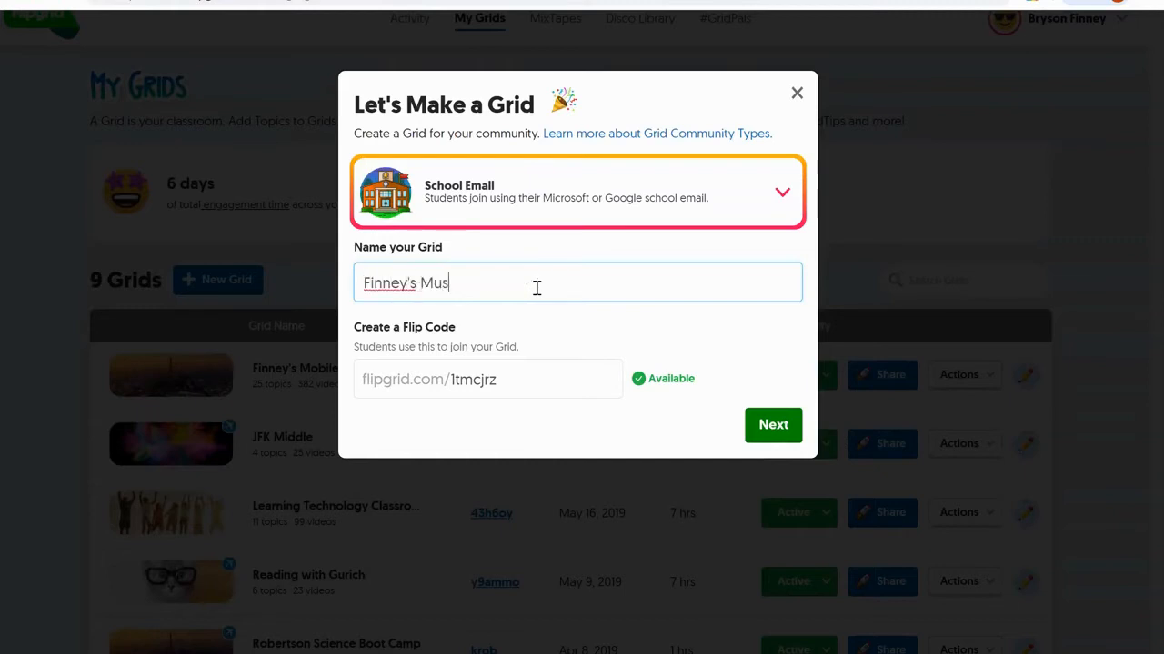
text(ic Classroom)
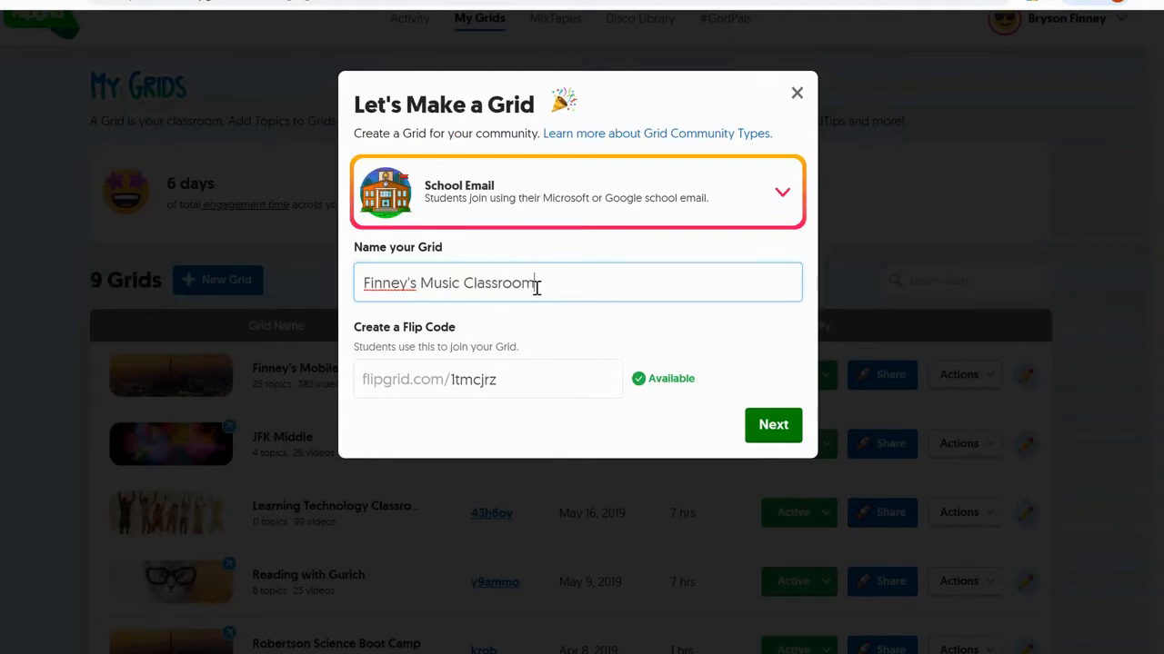
click(511, 384)
key(BackSpace)
key(BackSpace)
key(BackSpace)
key(BackSpace)
key(BackSpace)
key(BackSpace)
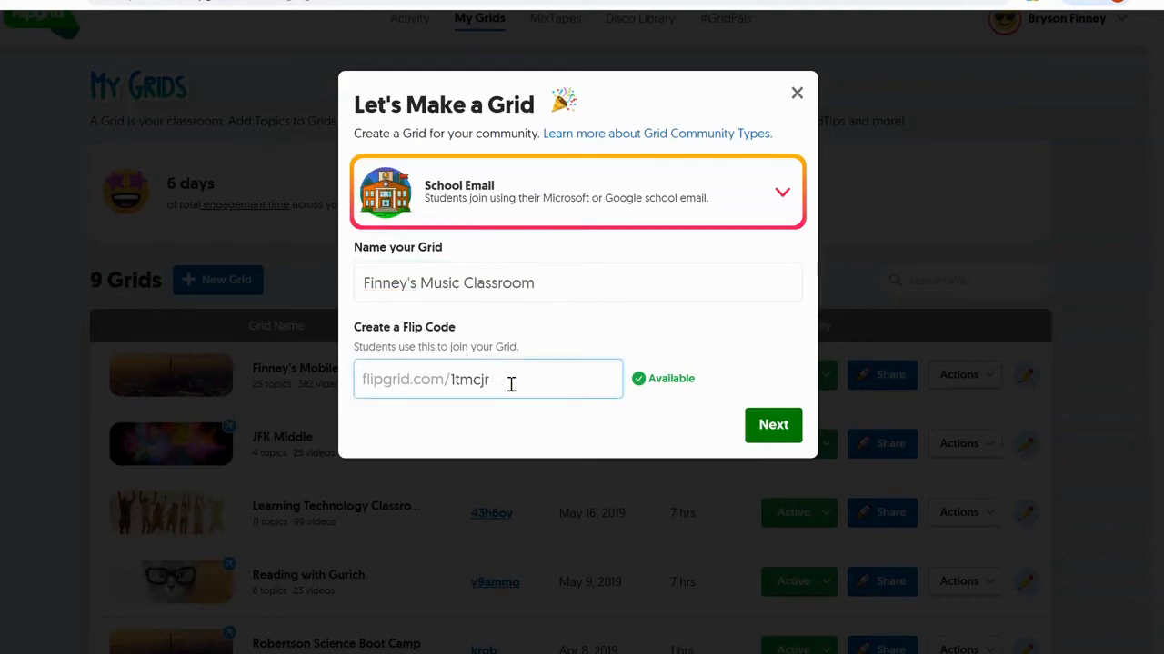
key(BackSpace)
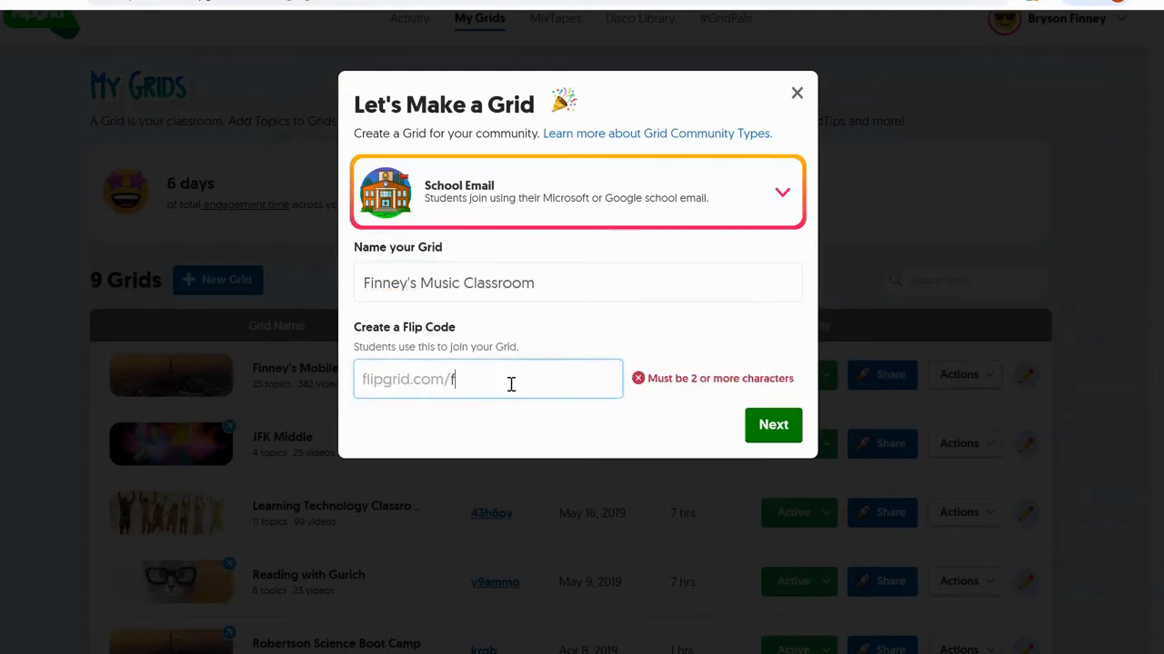
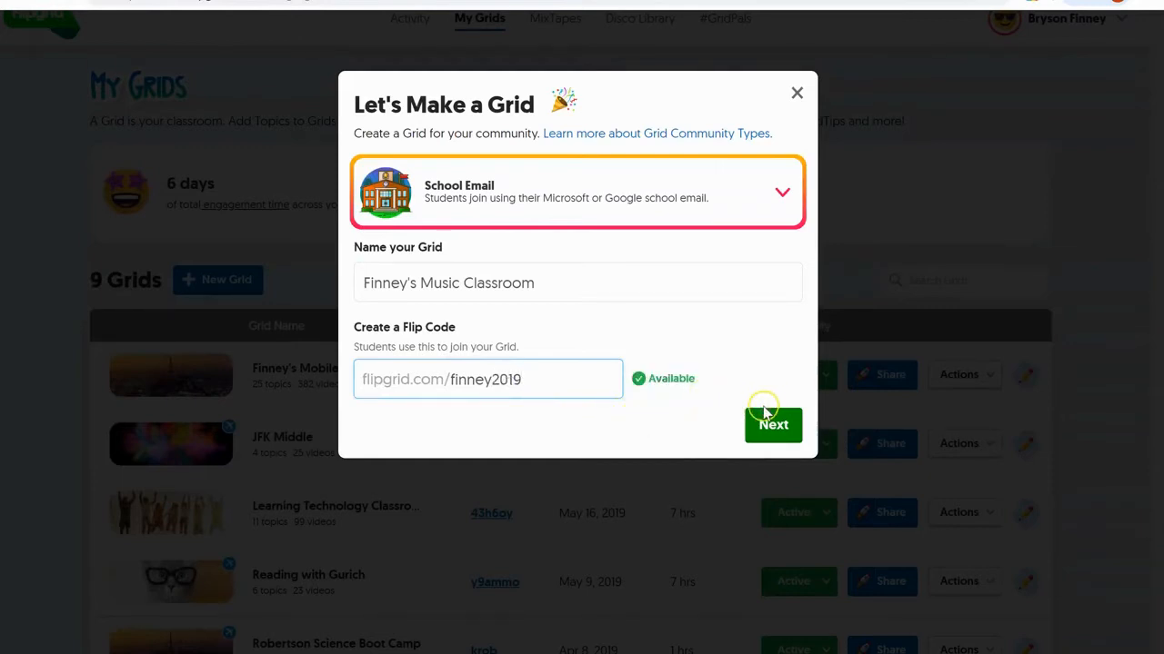
click(766, 413)
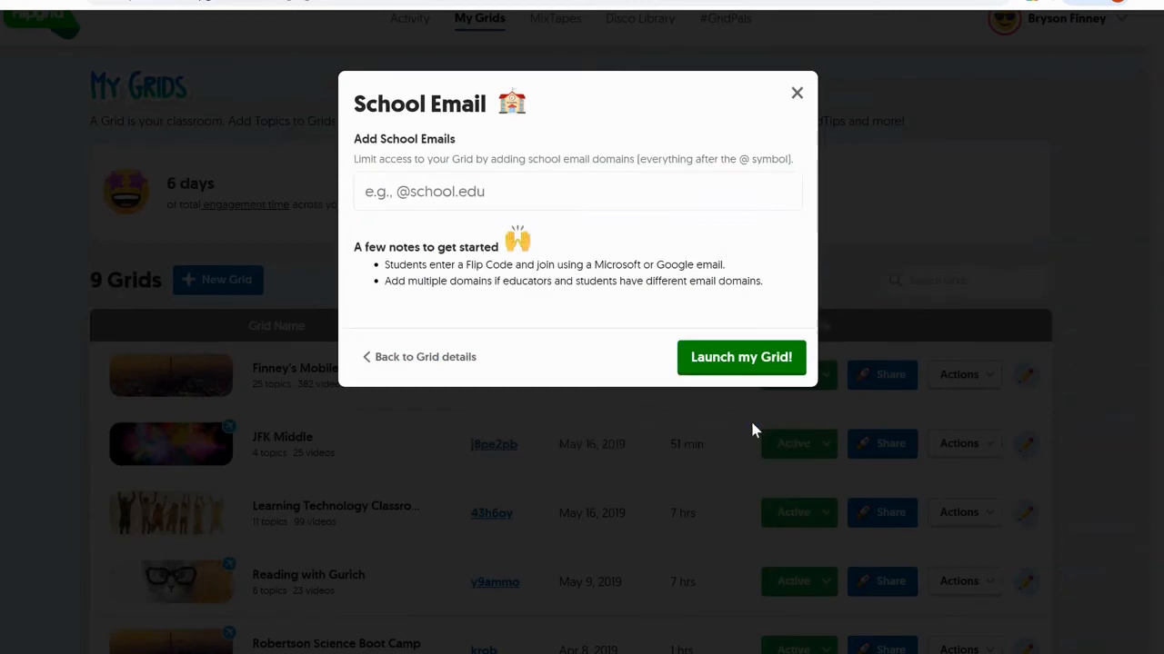
click(406, 194)
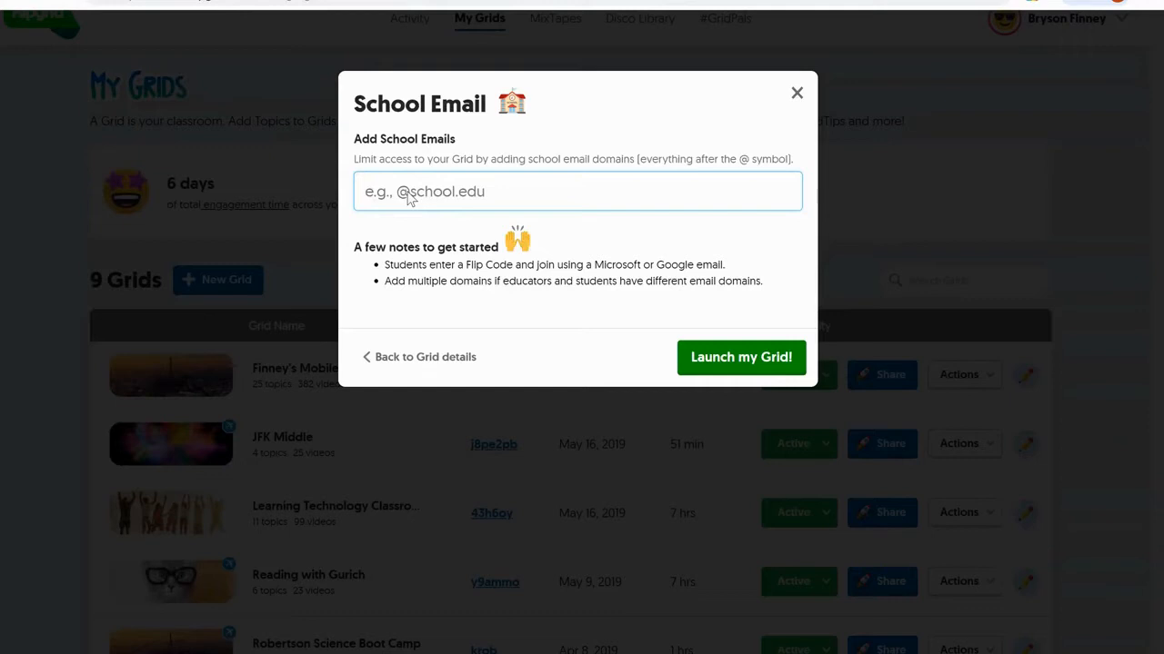
text(@mnps.org)
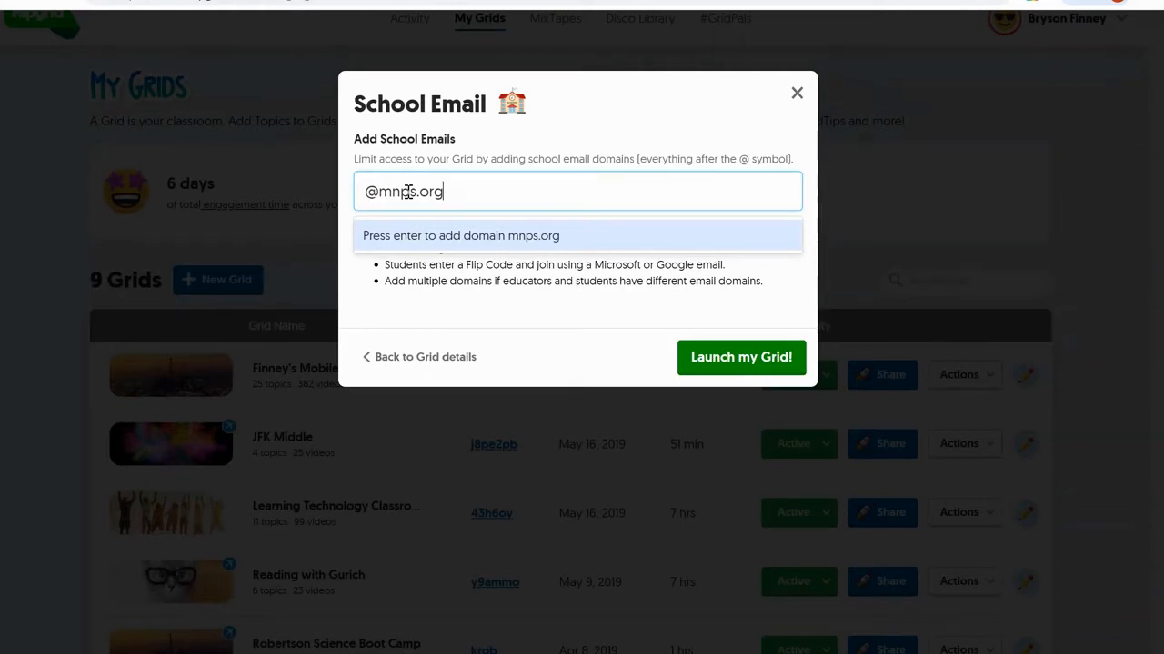
key(Return)
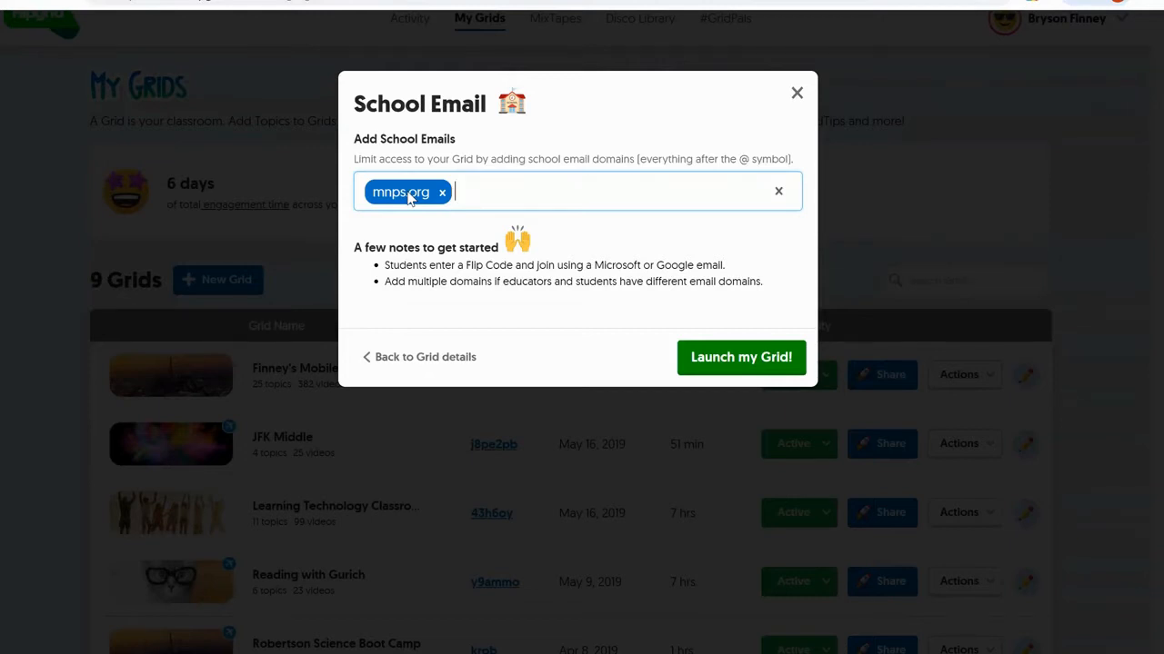
text(@mnpsk12.org)
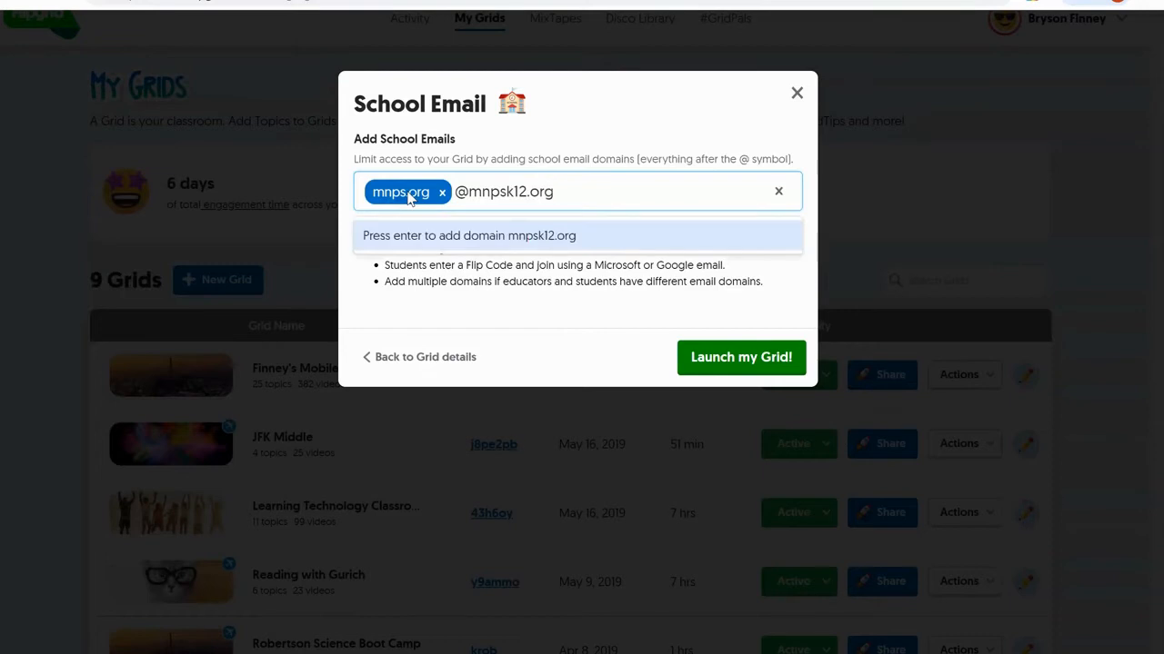
key(Return)
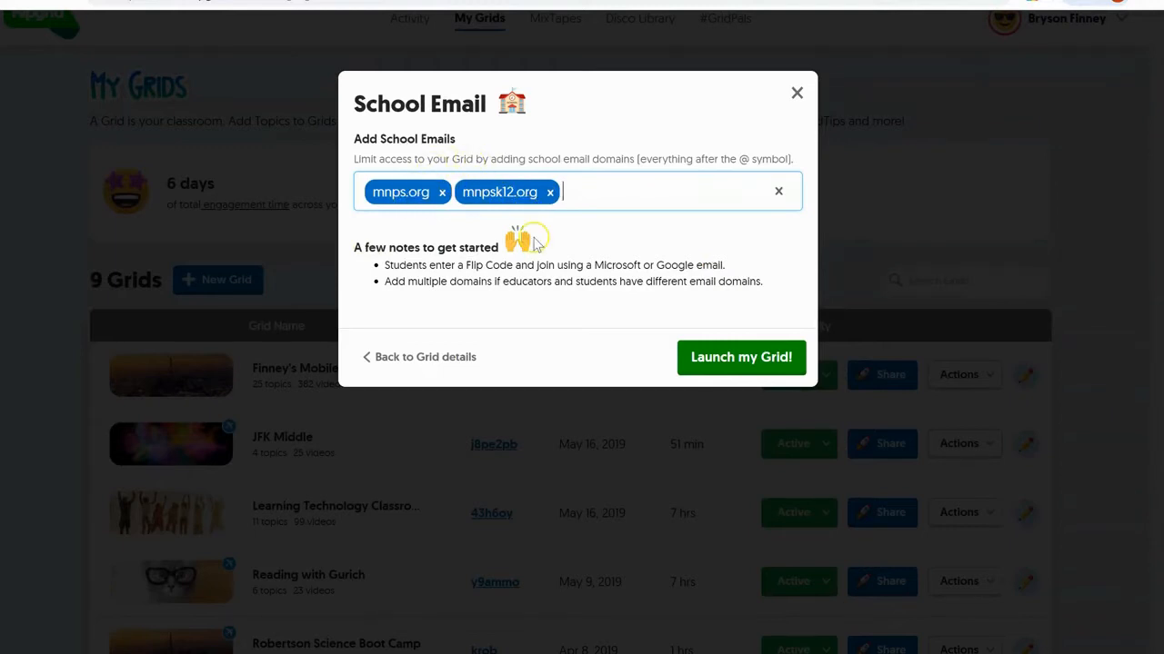
click(741, 362)
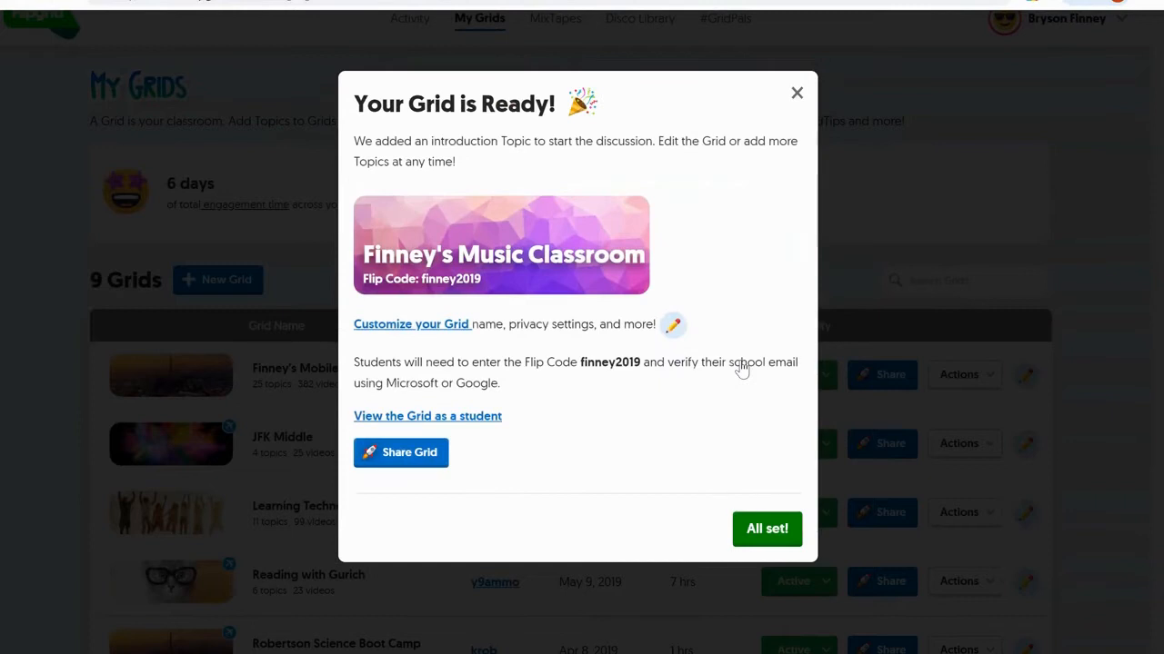
- Dismiss the Your Grid is Ready dialog to view Finney's Music Classroom details
click(420, 461)
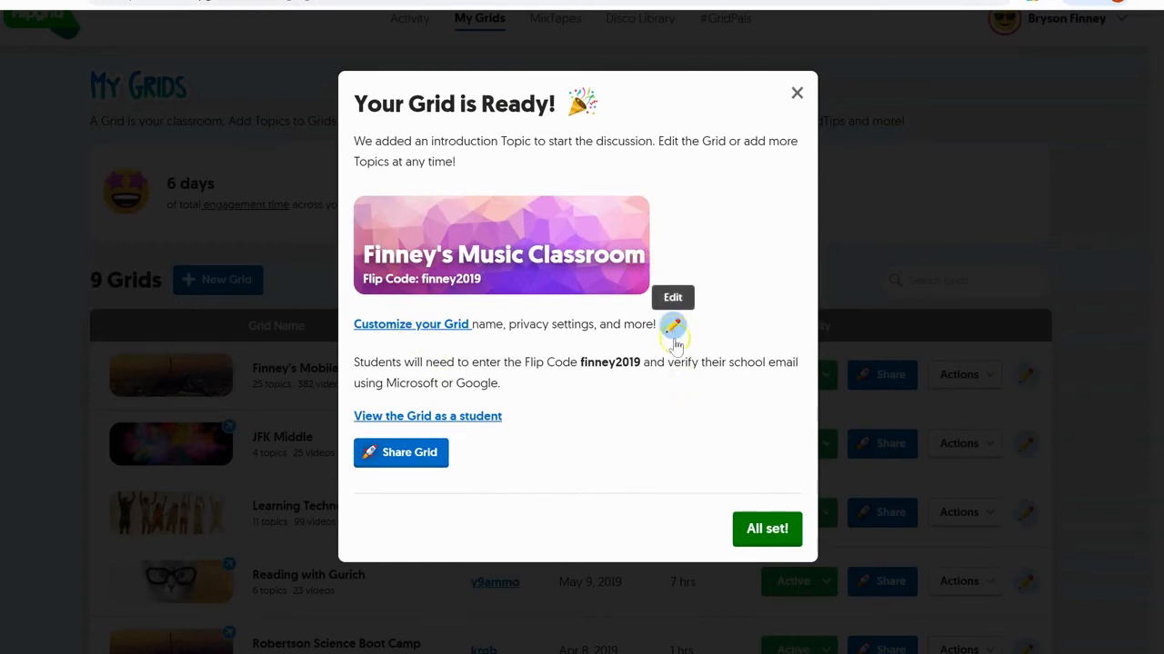
click(770, 541)
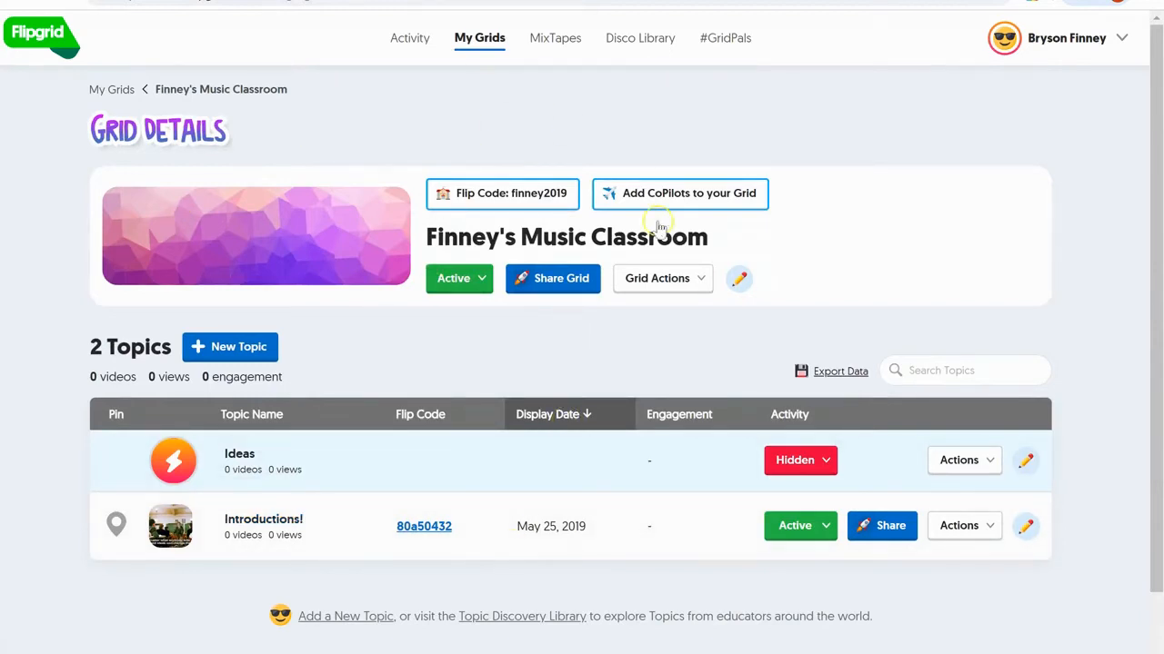
click(515, 199)
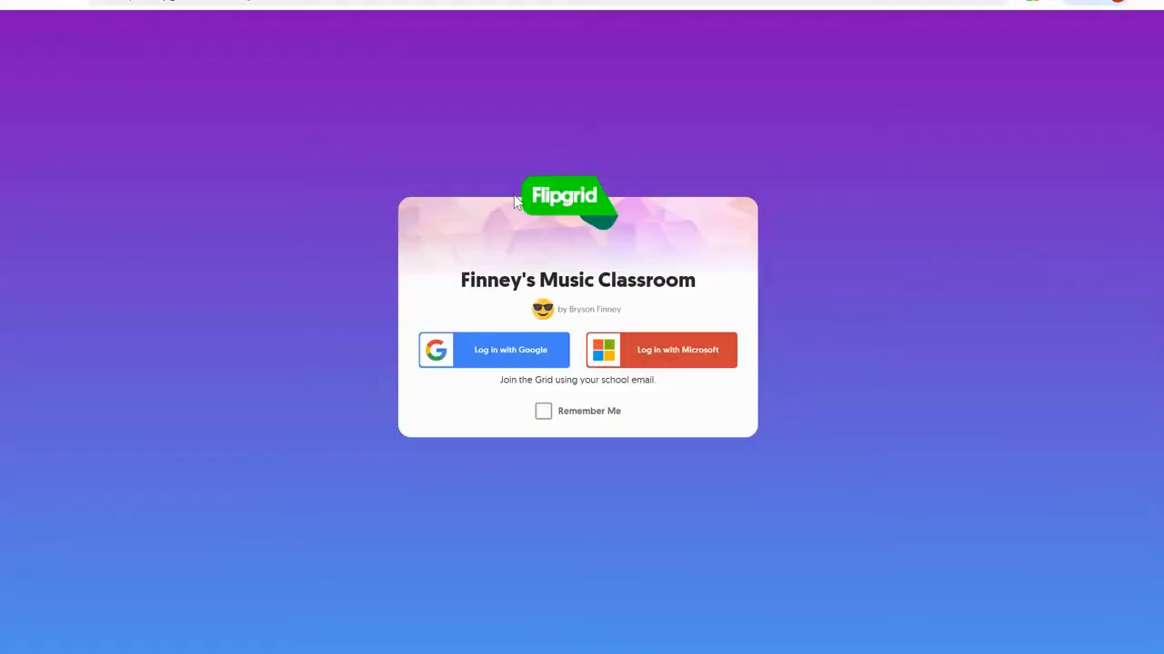
click(674, 362)
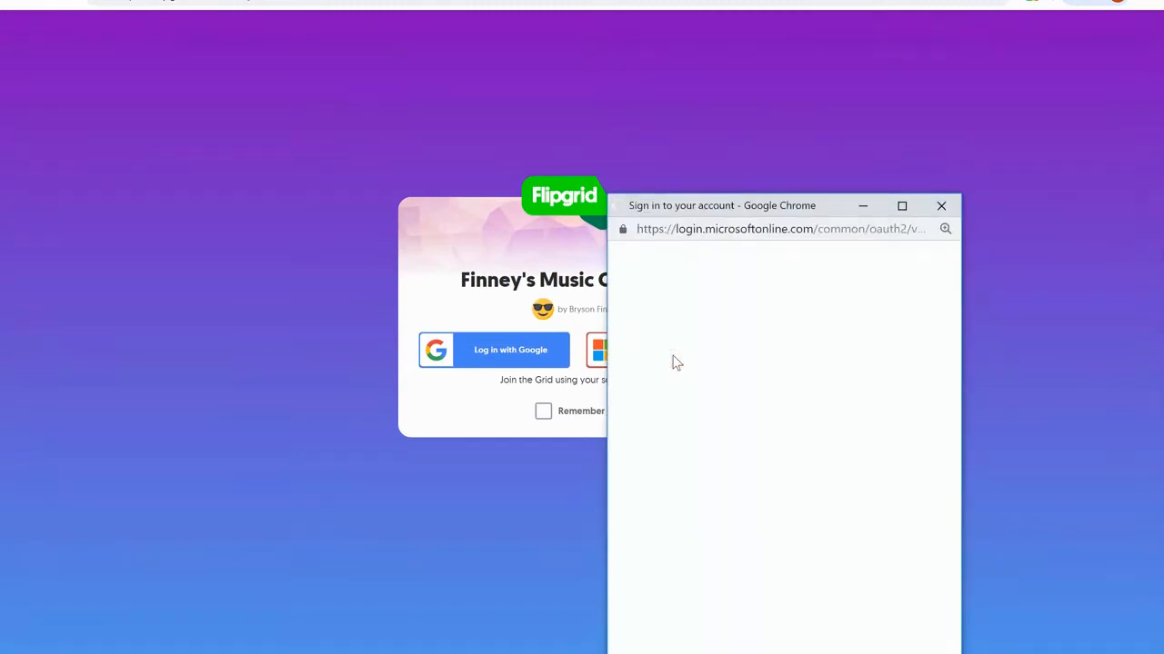
click(766, 396)
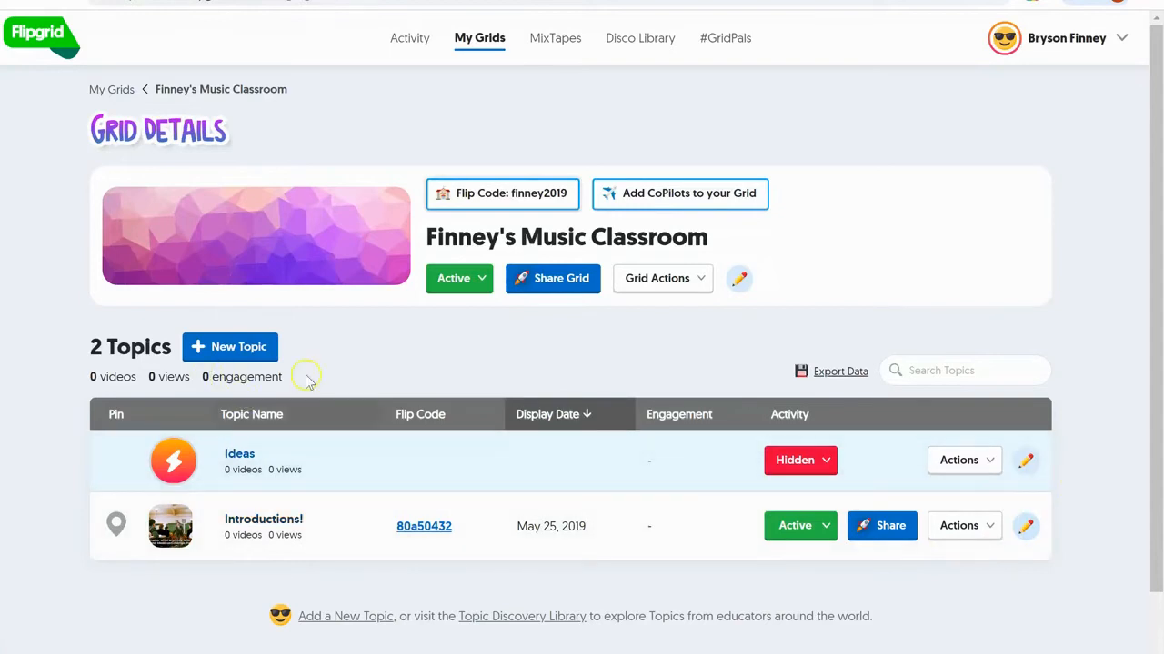
- Check the Introductions! topic's options without changes, then begin a new topic
click(995, 526)
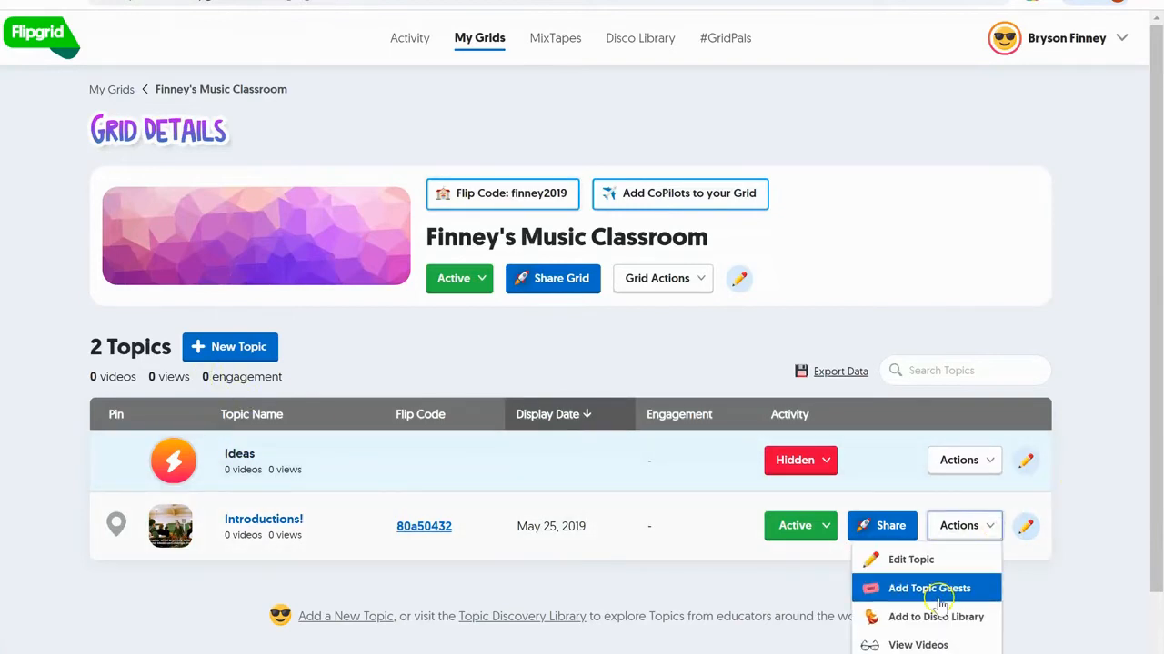
scroll(875, 590, down, 2)
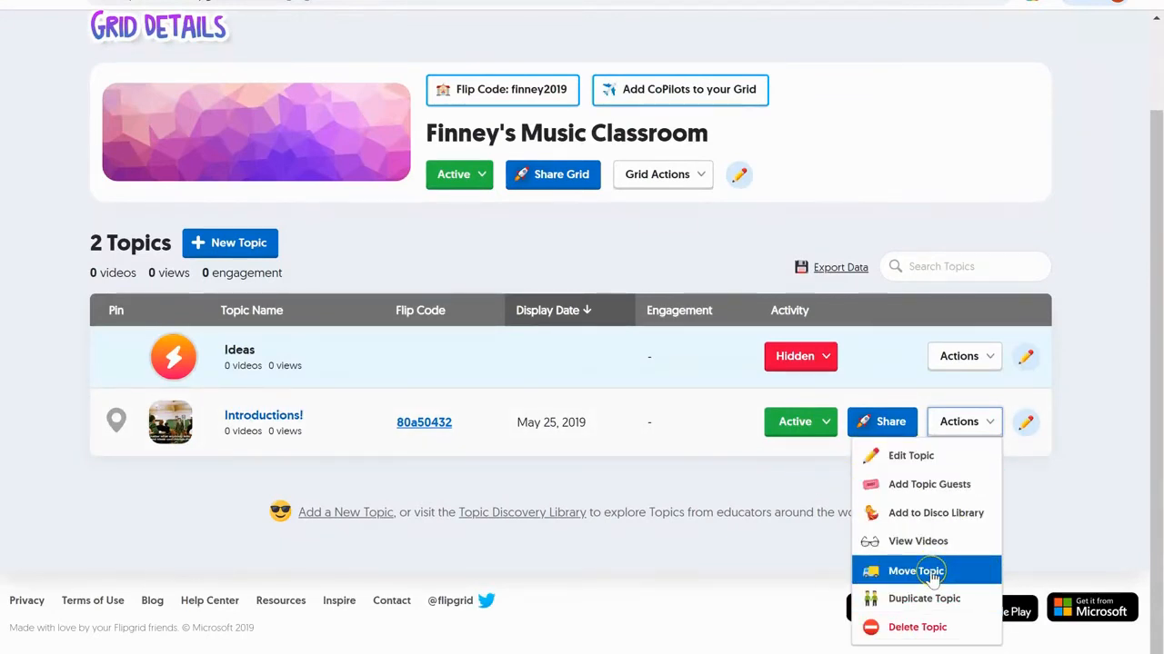
click(755, 505)
click(223, 243)
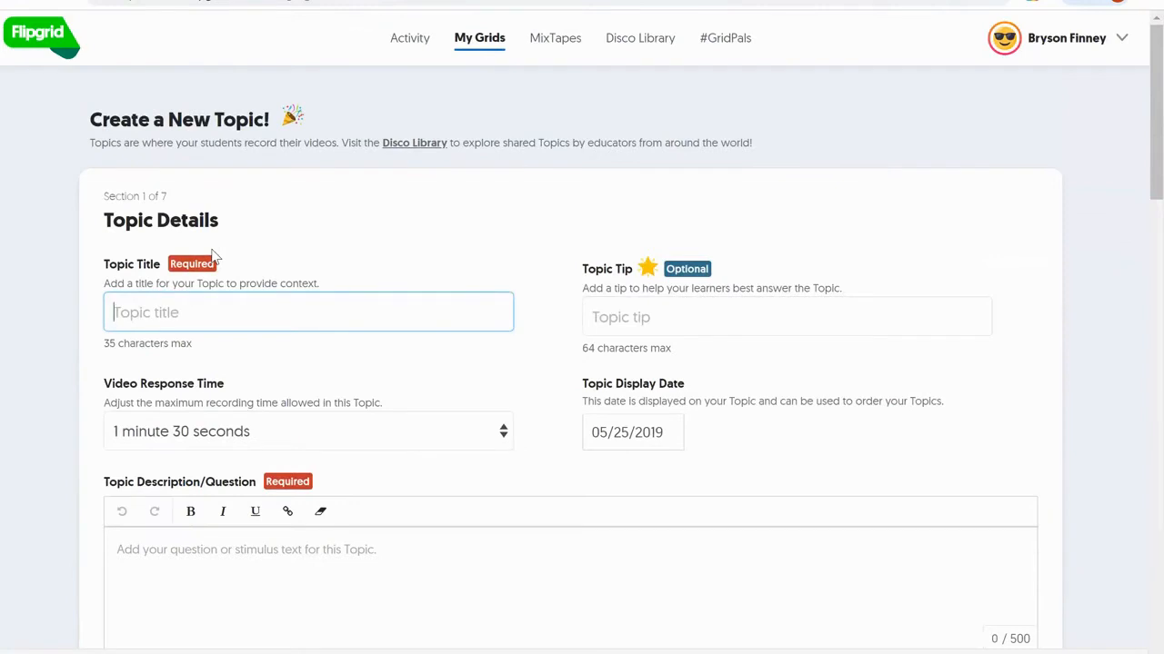
- Title the topic 'Your Favorite Artist' and set a 2-minute video response time
click(192, 307)
text(Your Favorite )
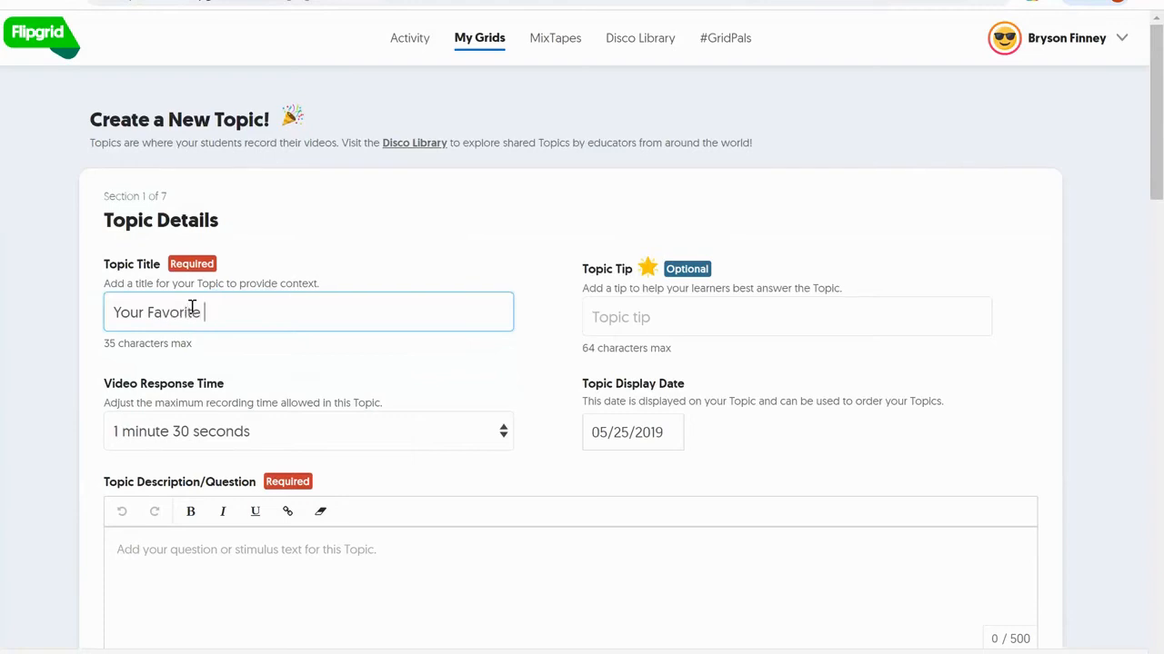
text(Artist)
click(208, 548)
scroll(334, 581, down, 2)
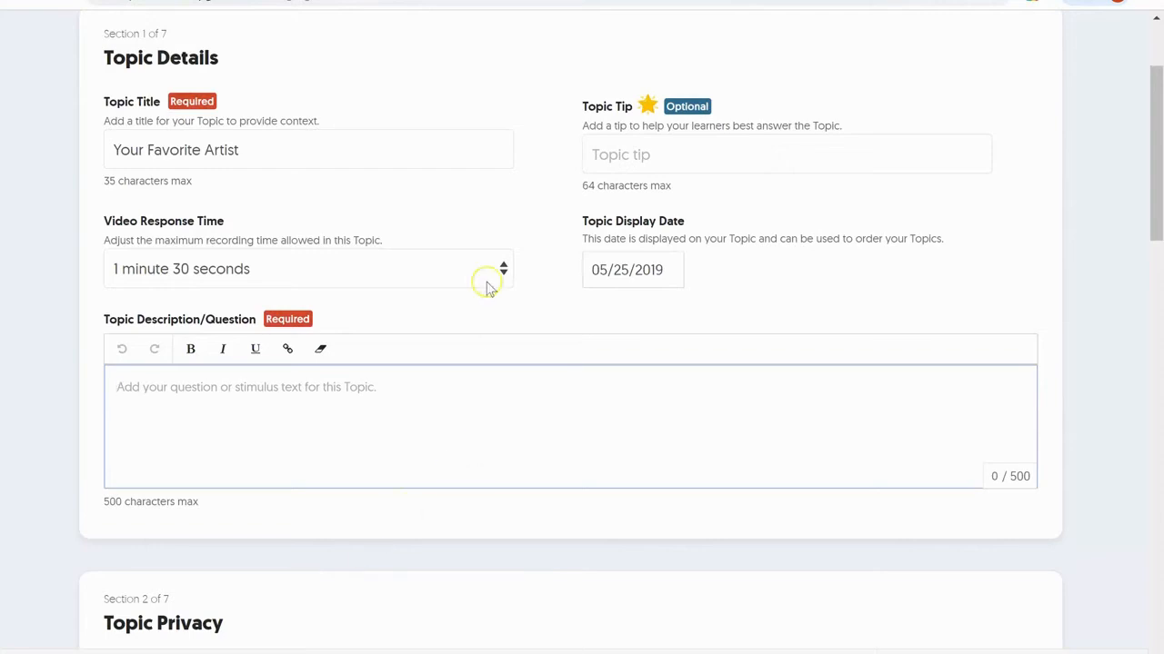
click(499, 271)
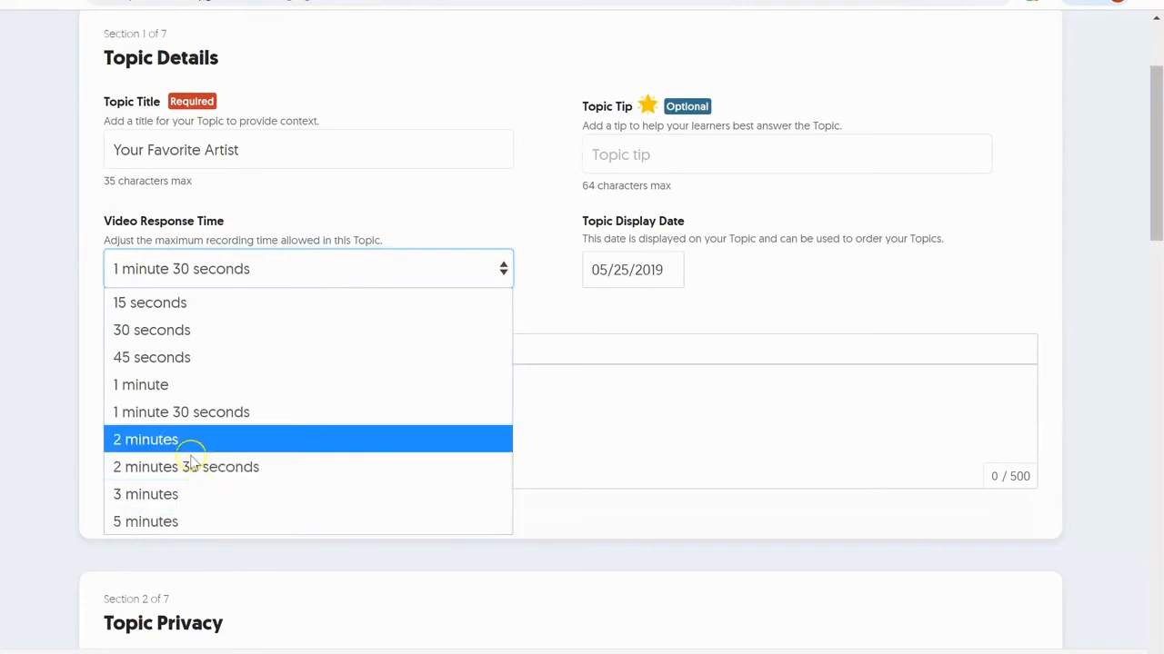
click(291, 433)
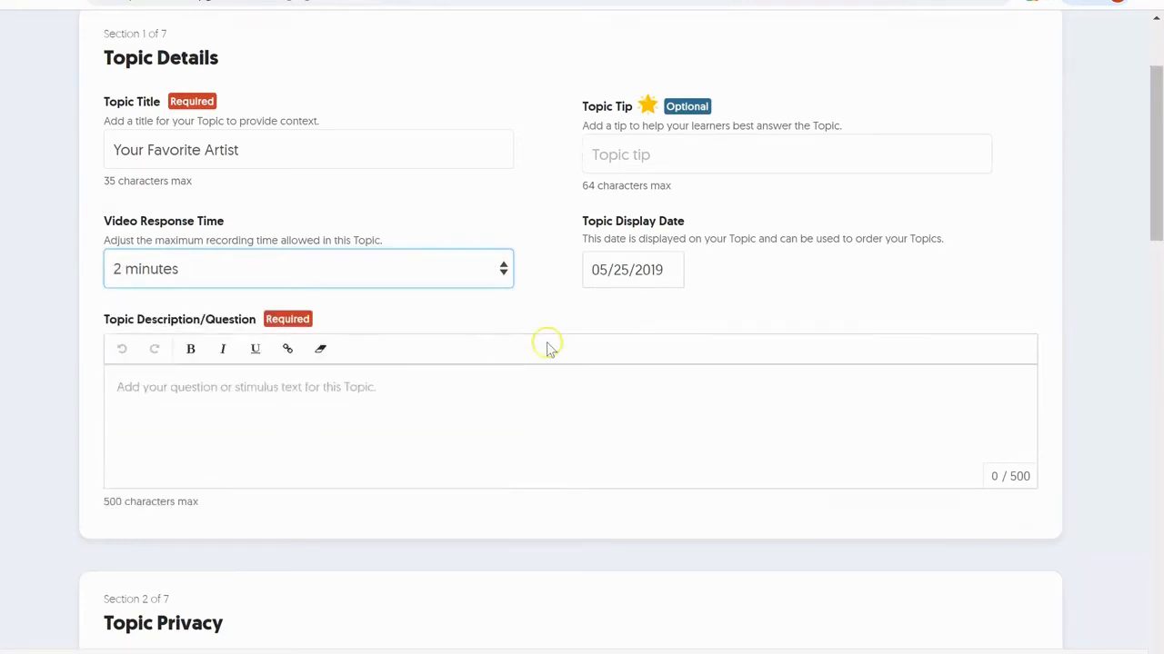
- Write the prompt 'In your video response, share with us your favorite musician/vocalist.'
click(352, 386)
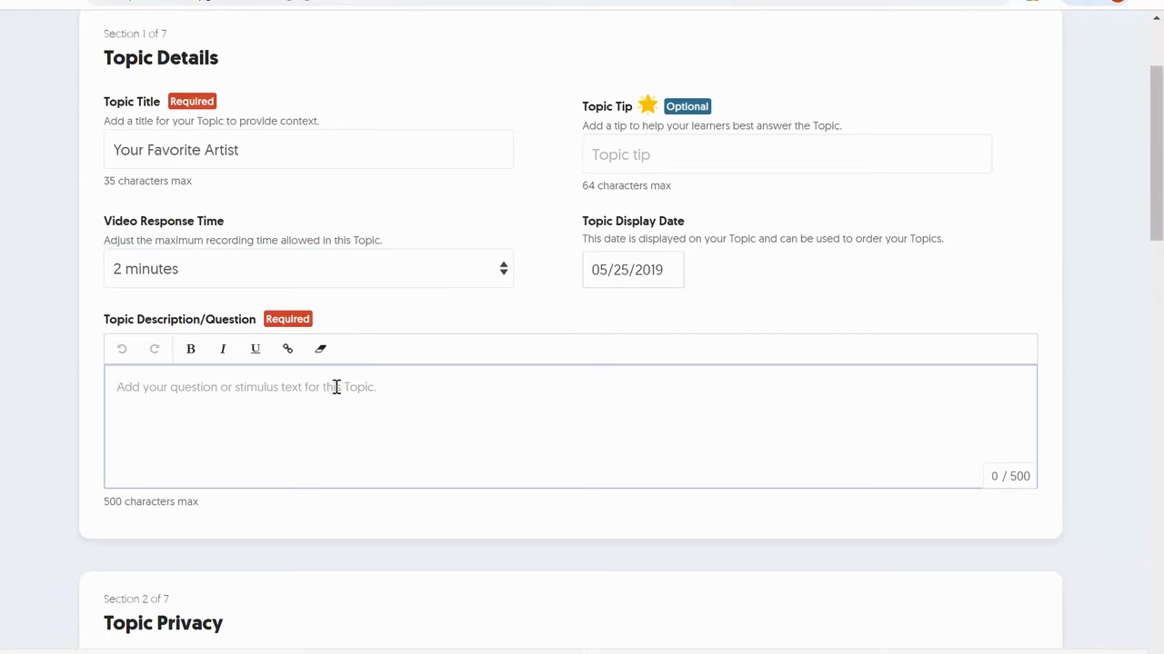
text(In your video response, share wit)
text(h you)
key(BackSpace)
key(BackSpace)
key(BackSpace)
key(BackSpace)
text(us your favorite music)
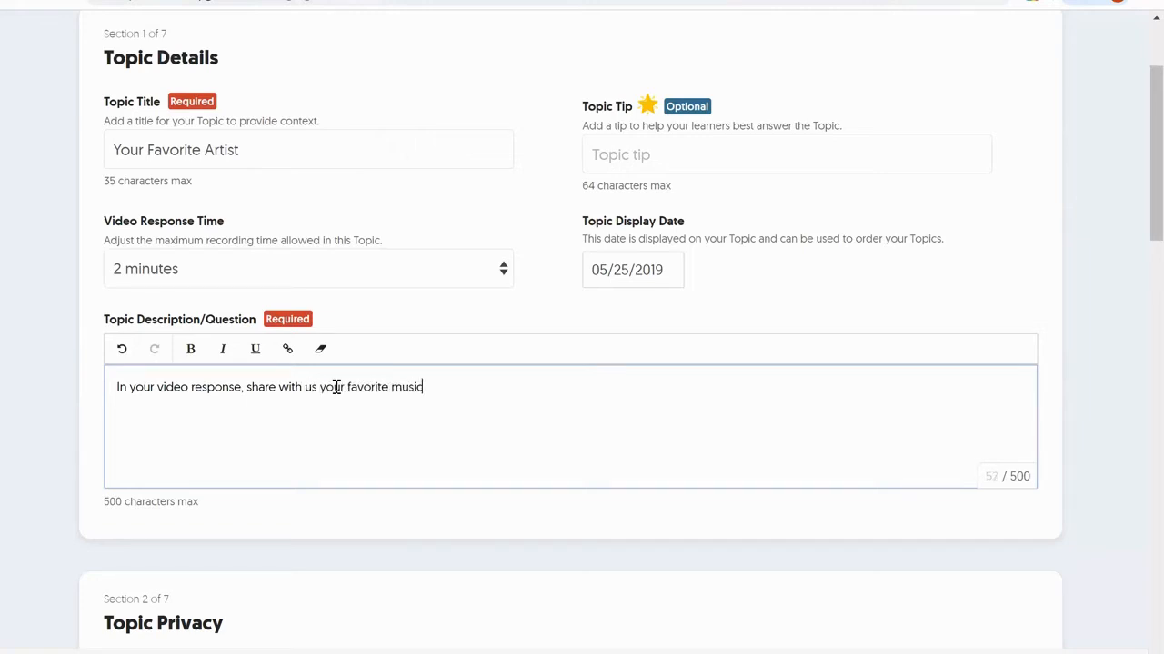
text(ian/vocalist.)
- Add 'Remember to' with reminders: 1) Speak clearly, 2) Look at the camera, 3) Be prepared
key(Return)
text(Remember to)
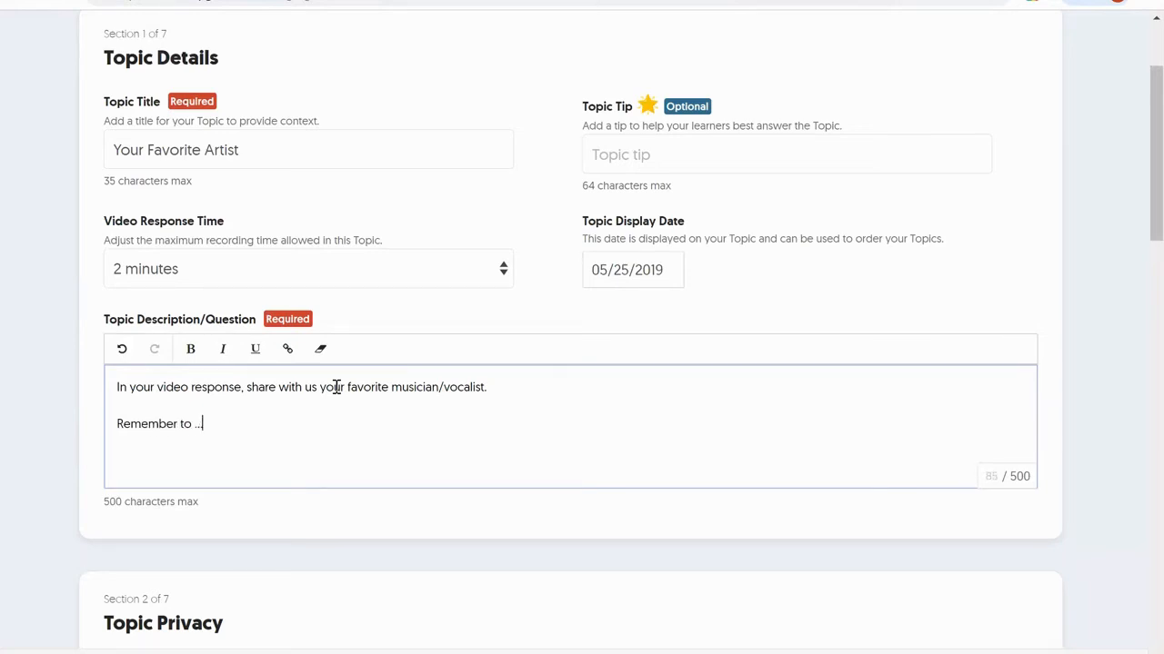
text(1) Speak C)
key(BackSpace)
text(clearly)
text(2) )
text(LOOK)
key(BackSpace)
key(BackSpace)
key(BackSpace)
text(ook at the camera)
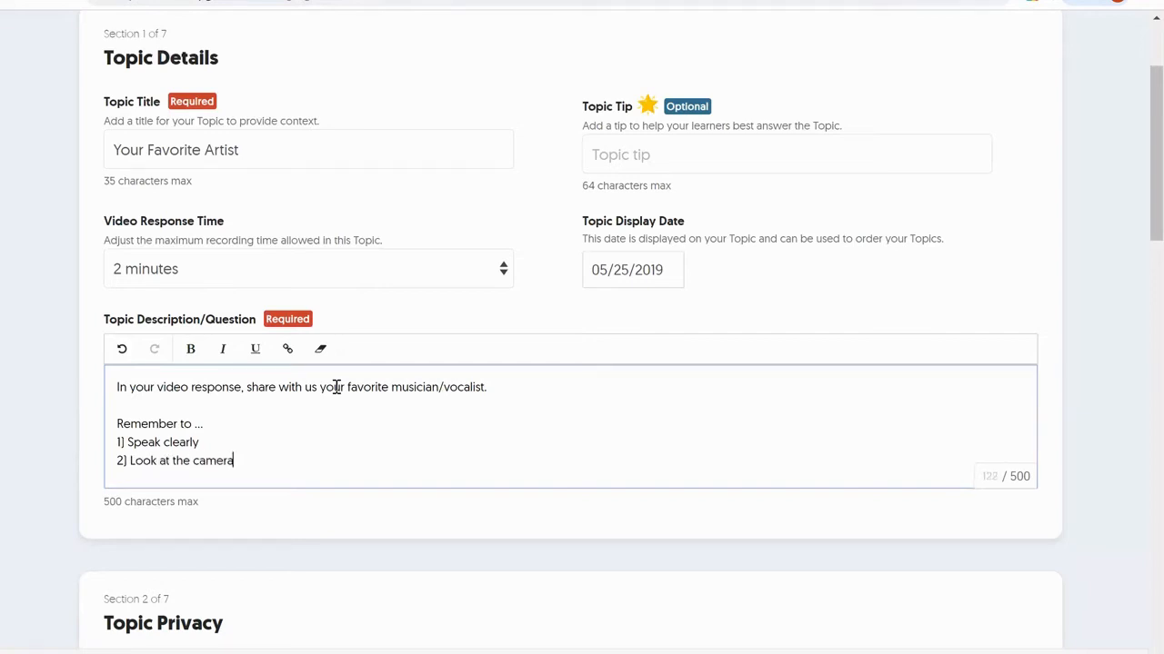
key(Return)
text(3)
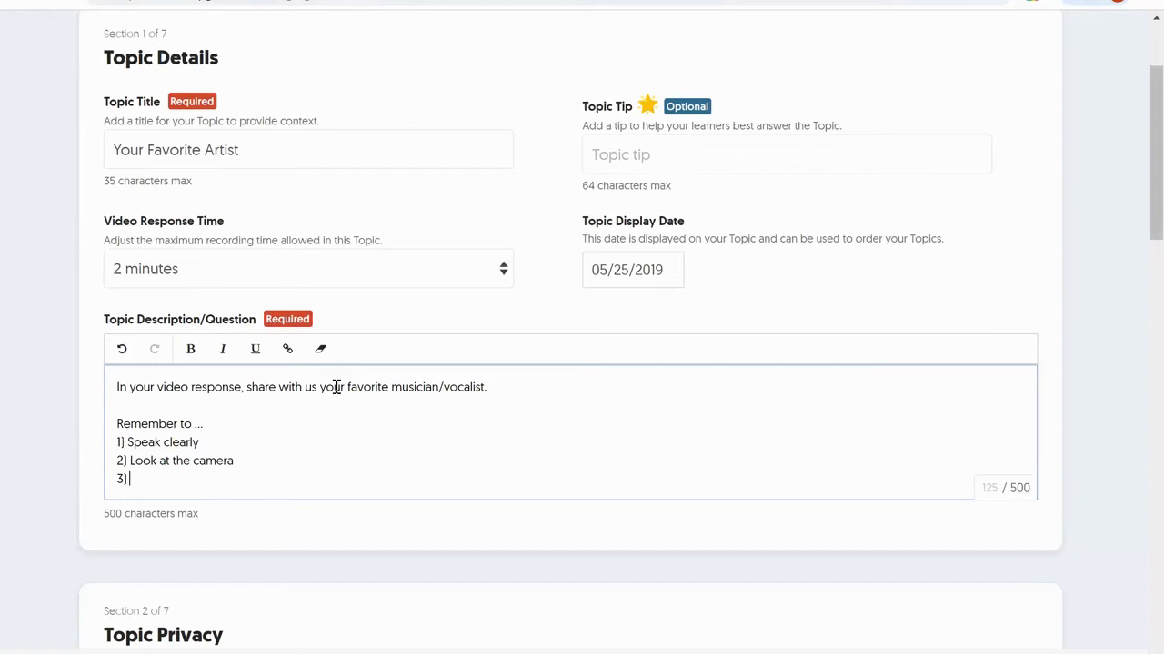
text() Be repared)
key(BackSpace)
key(BackSpace)
key(BackSpace)
key(BackSpace)
key(BackSpace)
key(BackSpace)
key(BackSpace)
text(prepared)
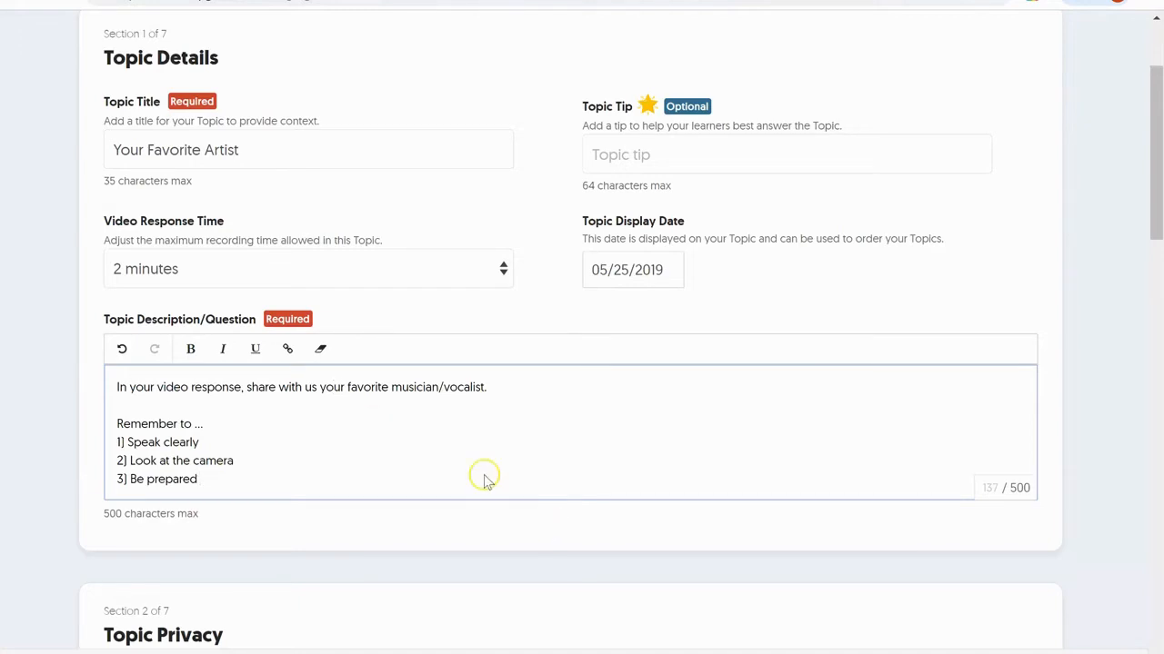
scroll(480, 462, down, 1)
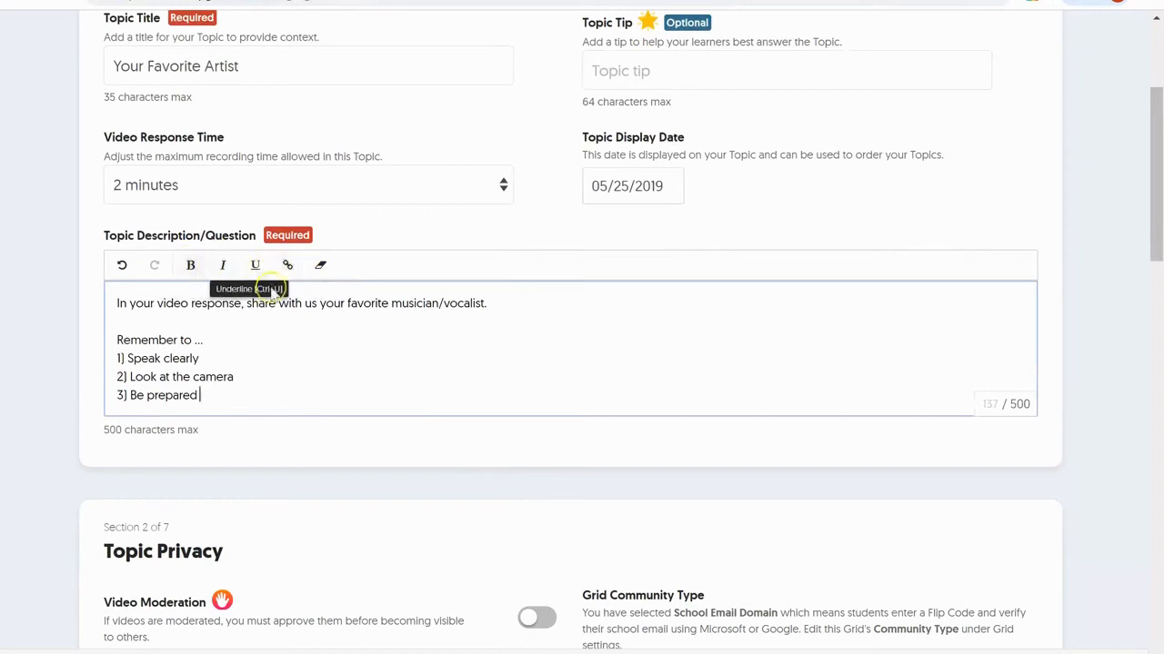
scroll(418, 372, down, 3)
scroll(420, 378, down, 1)
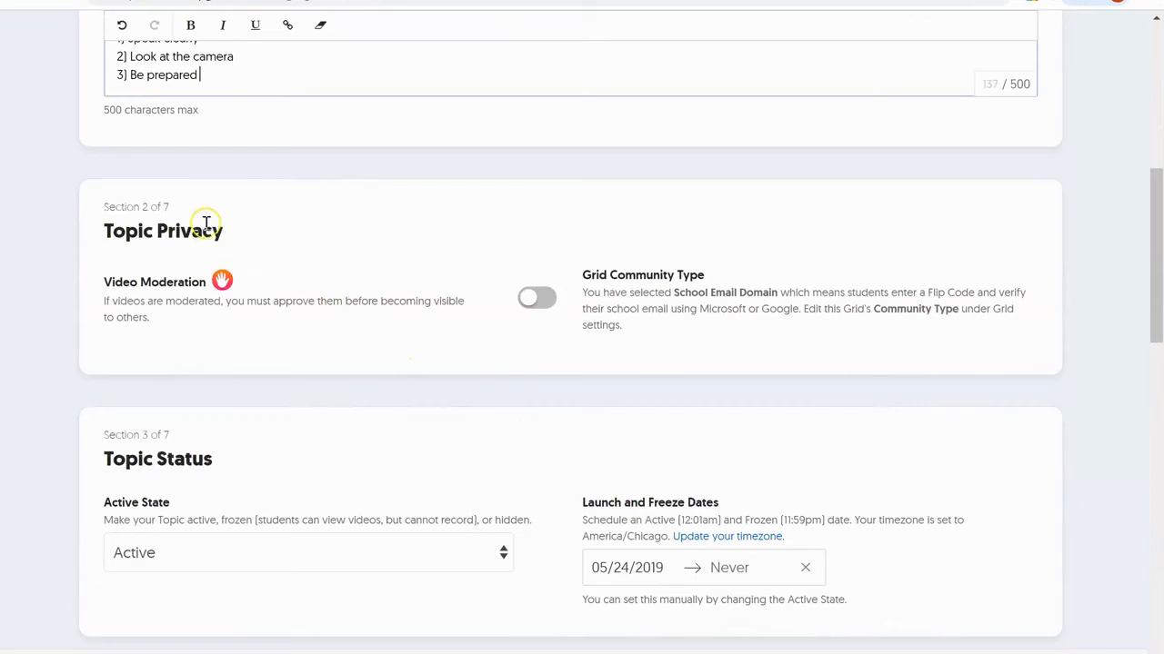
click(536, 297)
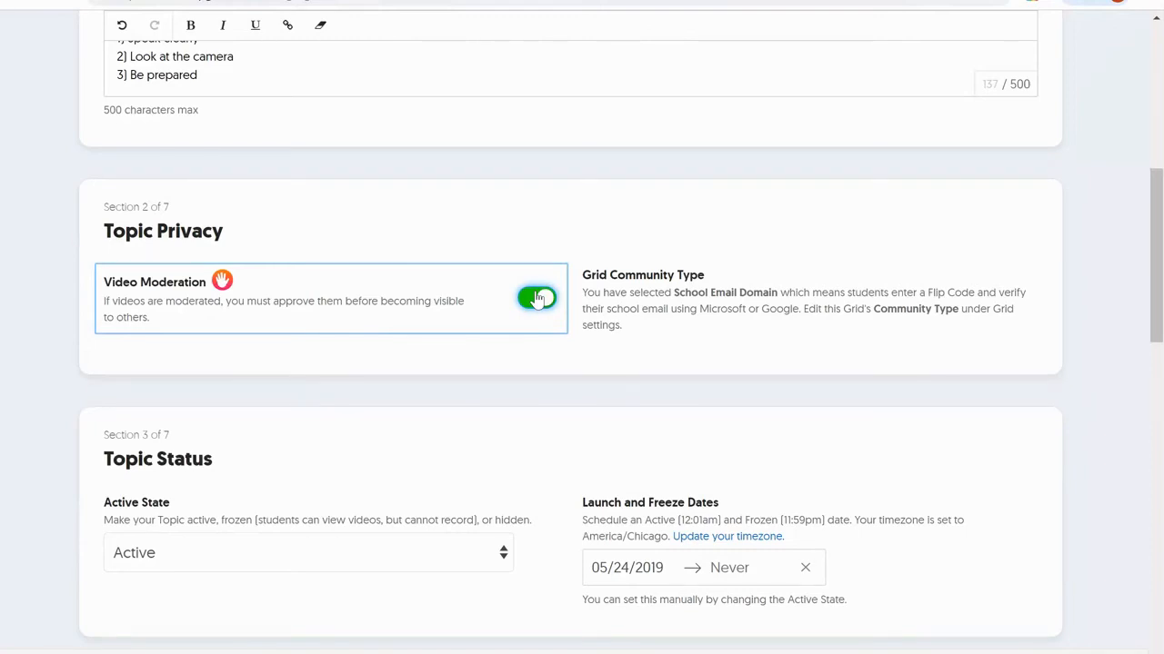
click(537, 298)
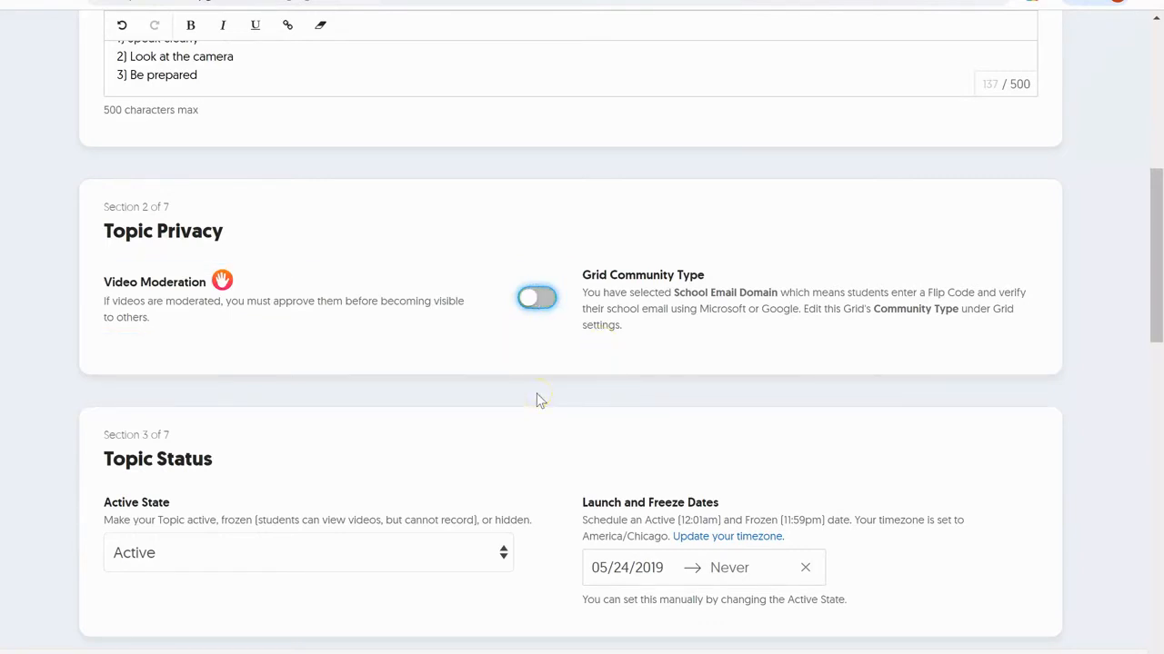
scroll(705, 477, down, 1)
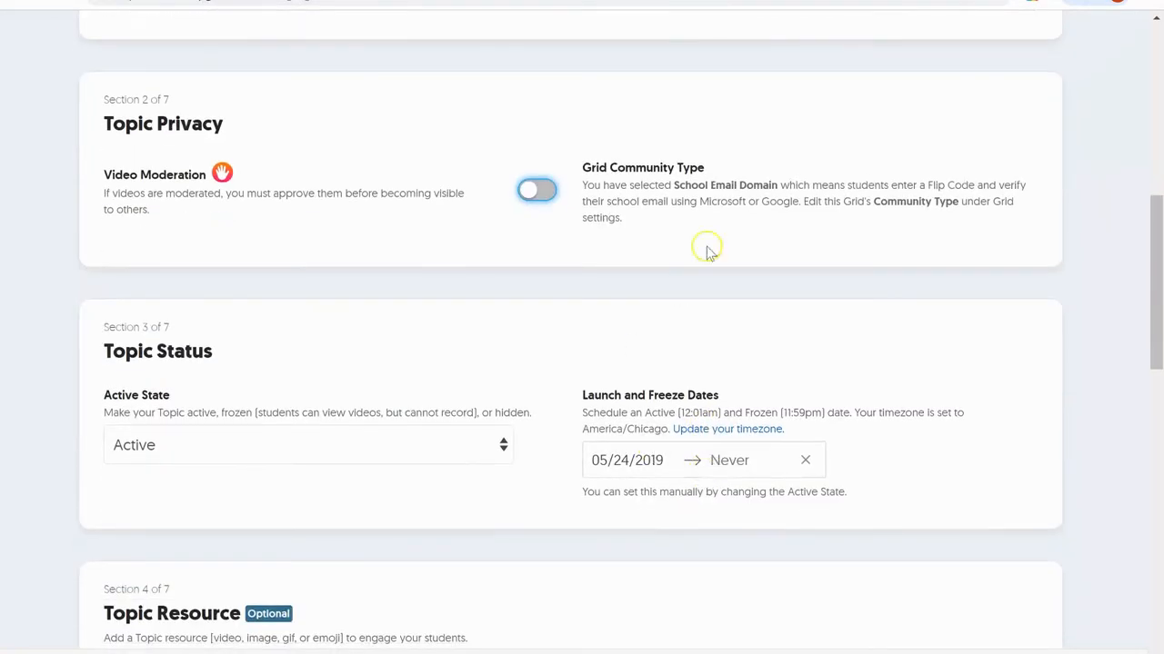
scroll(503, 355, down, 1)
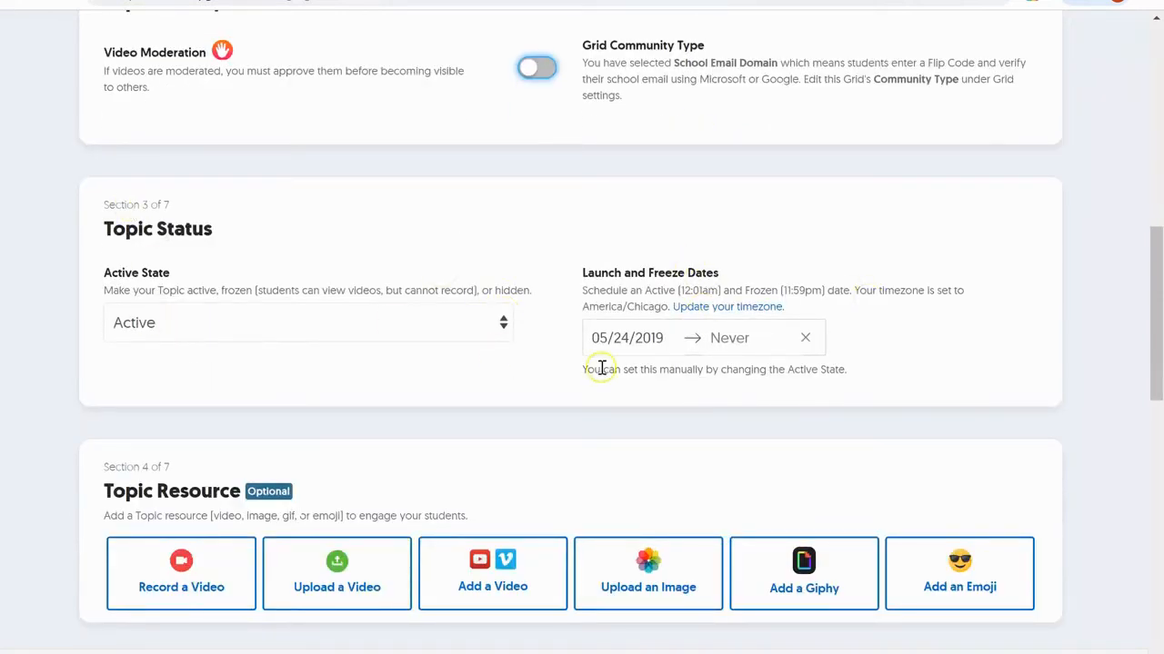
scroll(764, 357, down, 2)
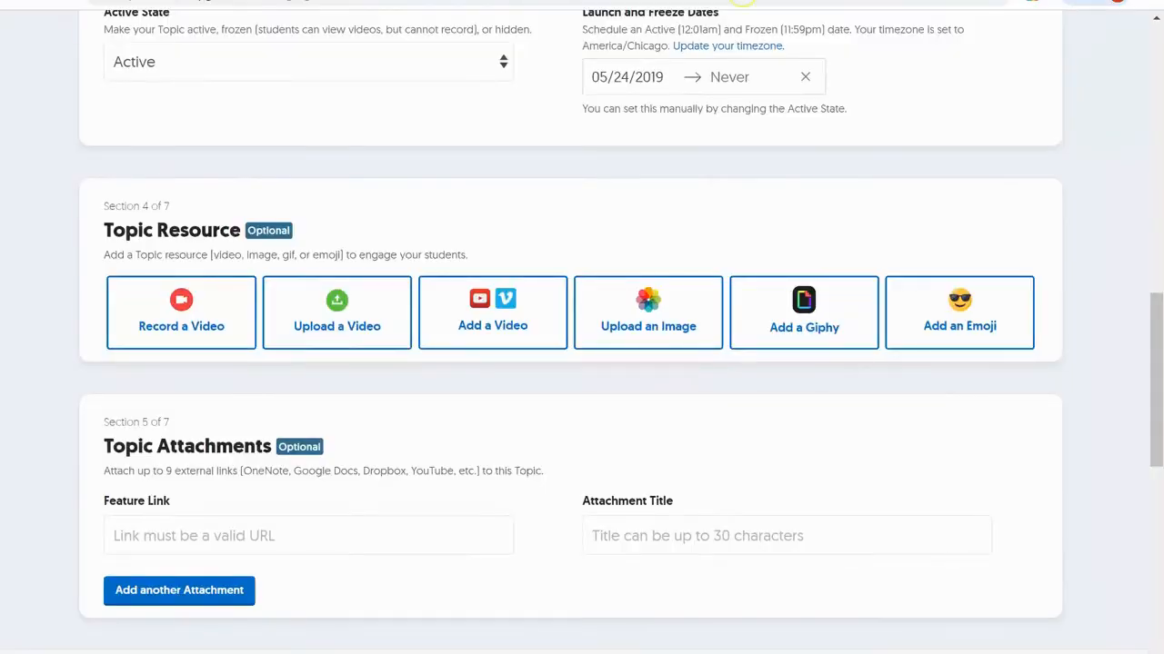
scroll(672, 192, up, 1)
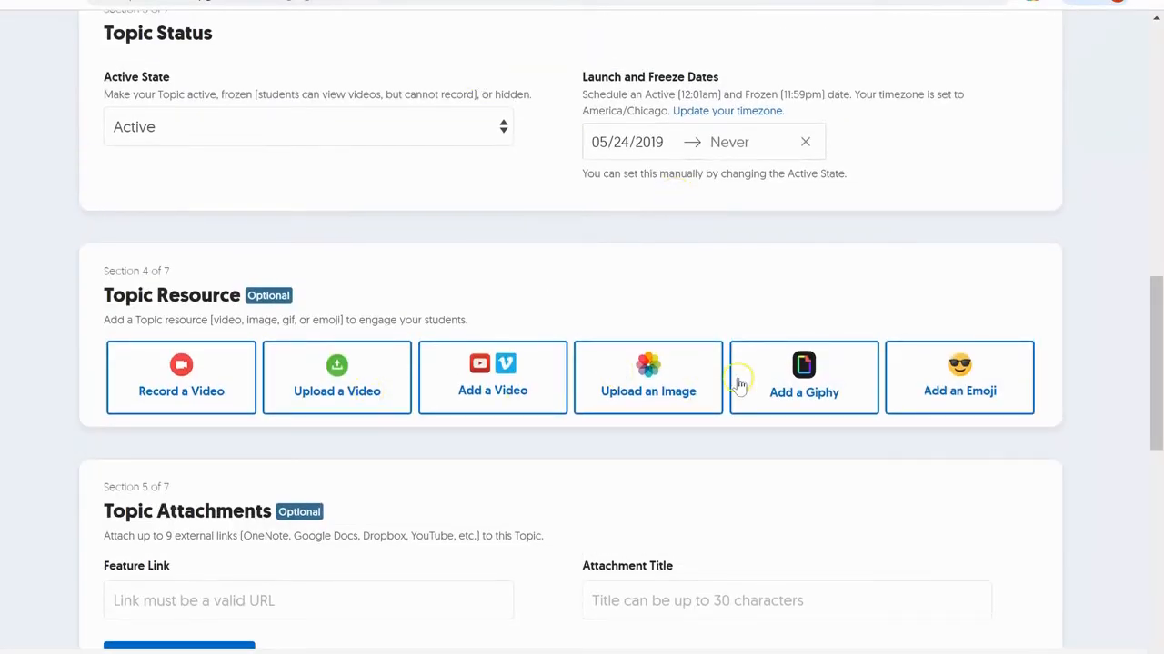
- Search Giphy for 'Music' and attach the yellow-room GIF as the topic resource
click(811, 402)
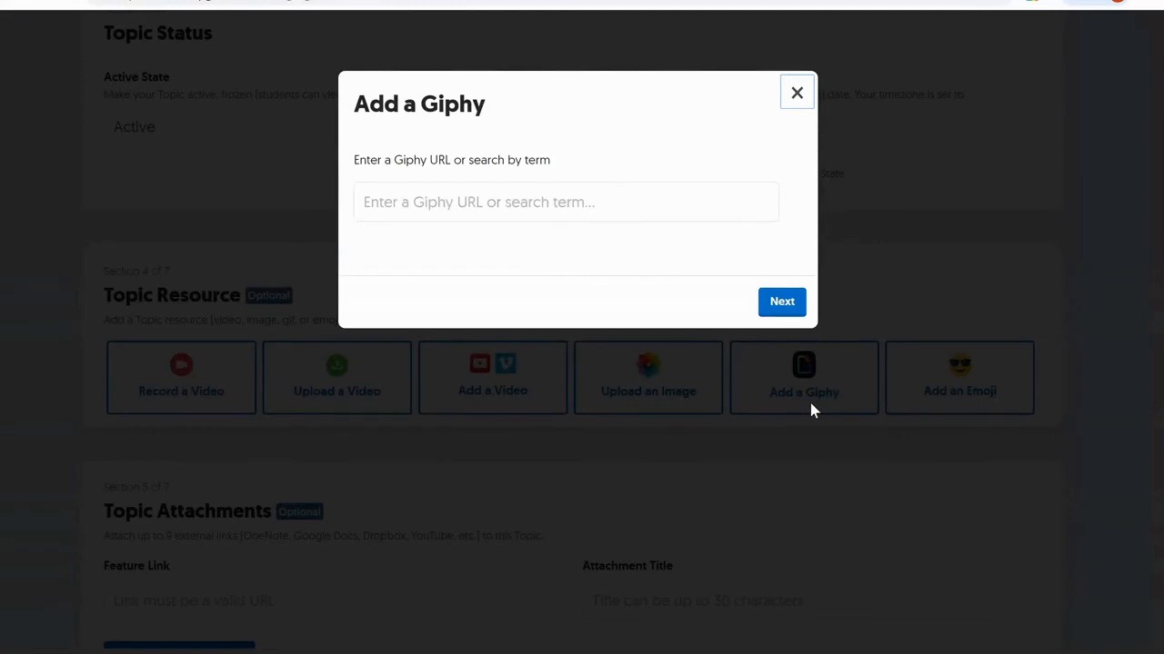
click(606, 200)
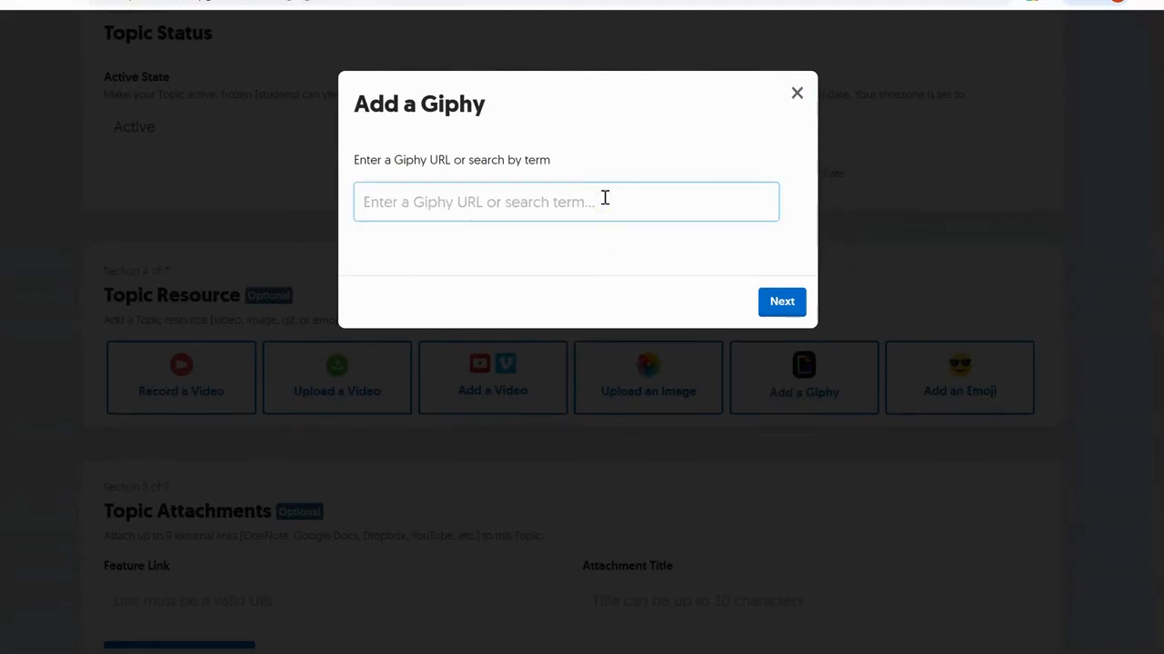
text(Art)
key(BackSpace)
key(BackSpace)
key(BackSpace)
text(M)
key(Return)
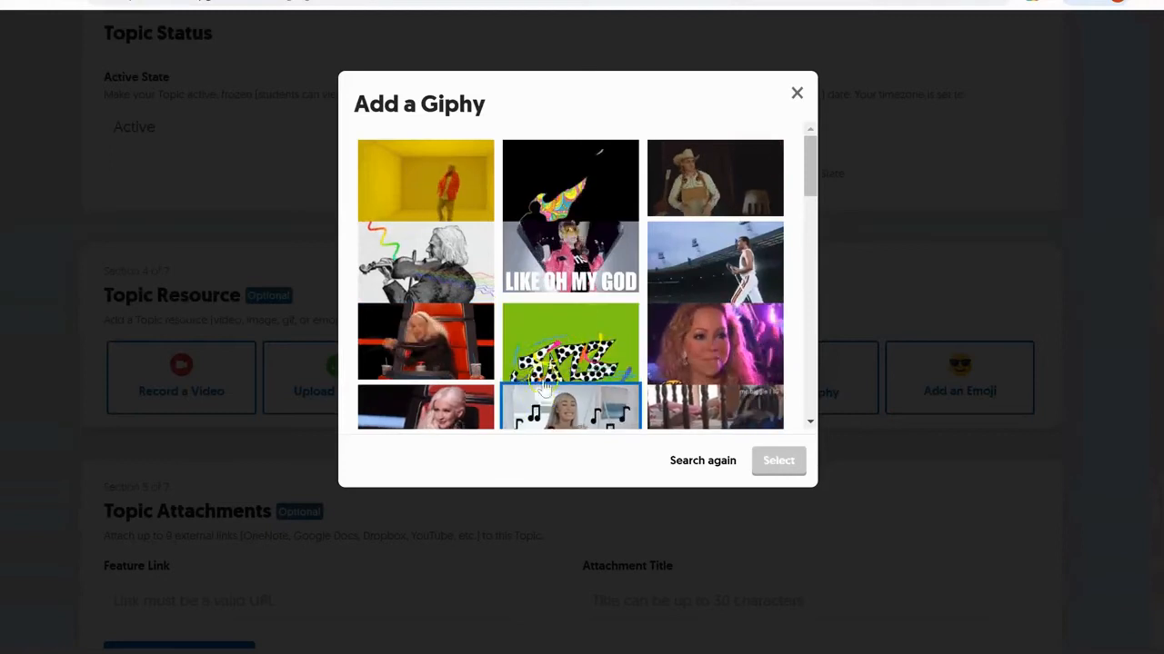
click(423, 191)
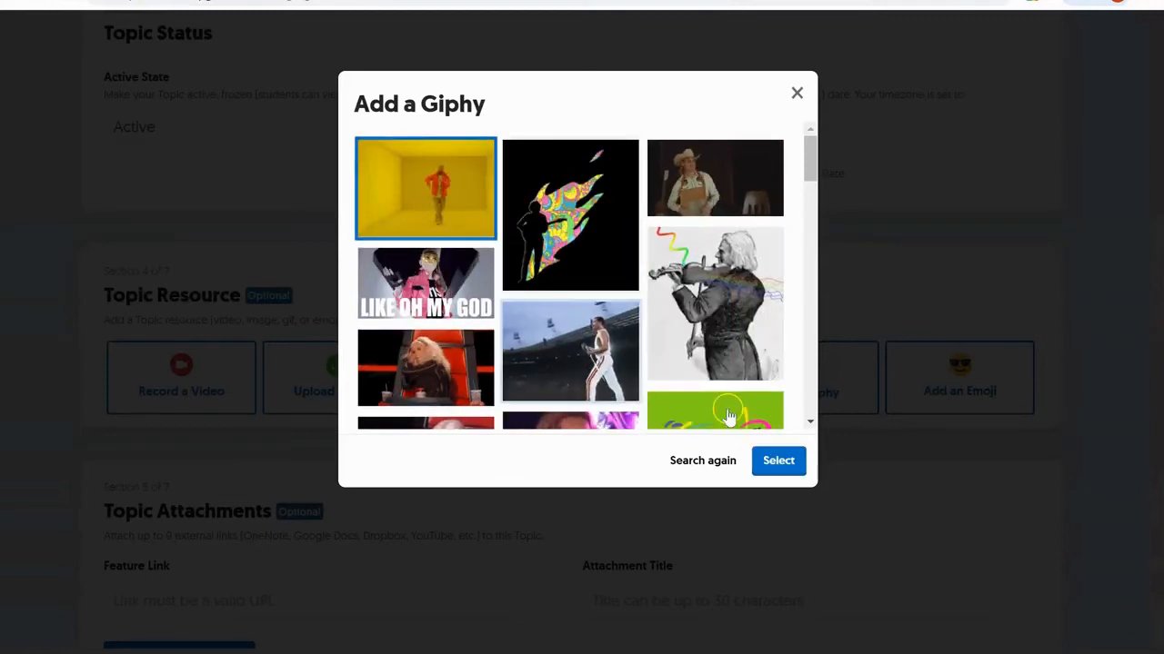
click(779, 462)
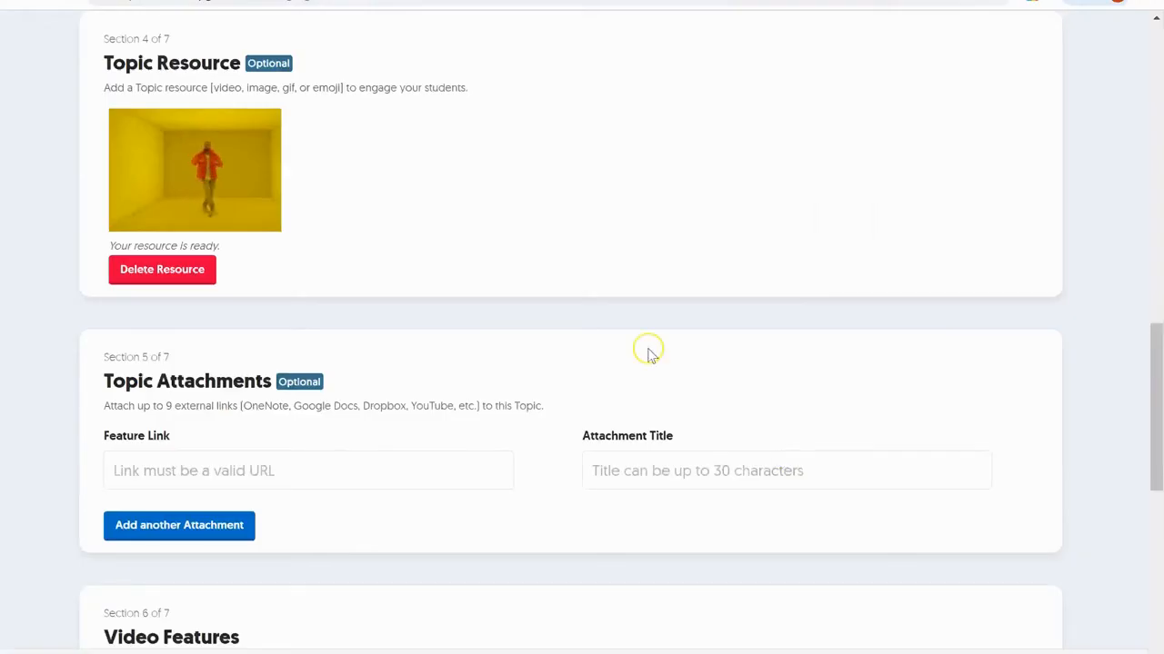
- Set Selfie Decorations to Stickers Only and toggle Video Reactions on
scroll(607, 345, down, 1)
scroll(607, 349, down, 3)
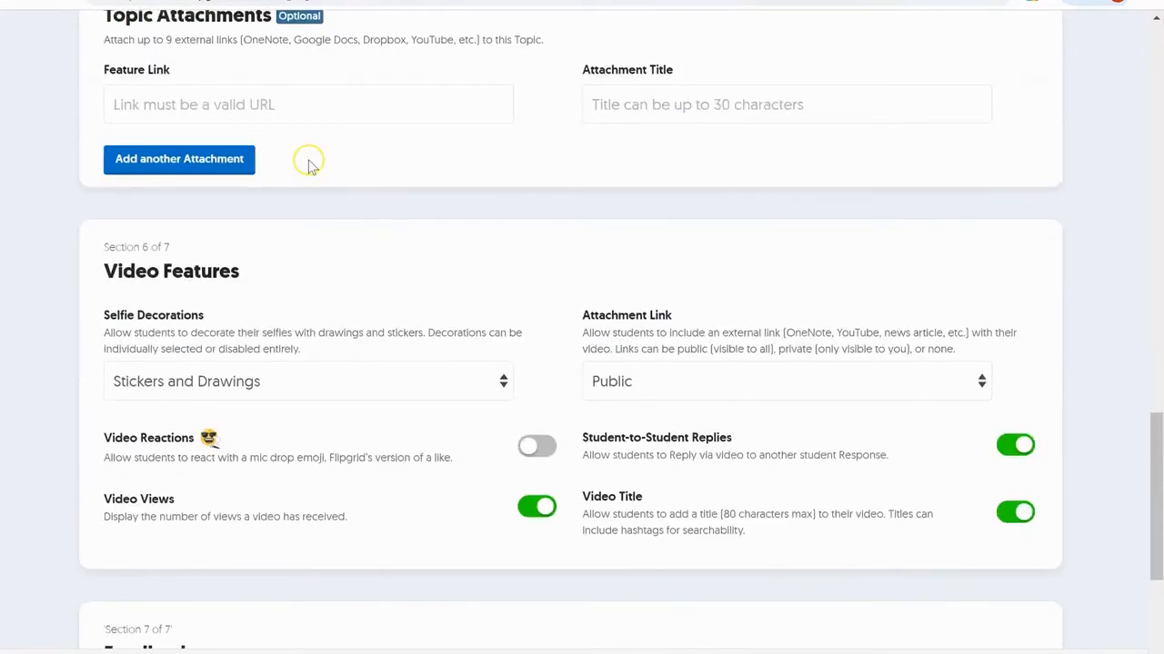
scroll(309, 168, up, 2)
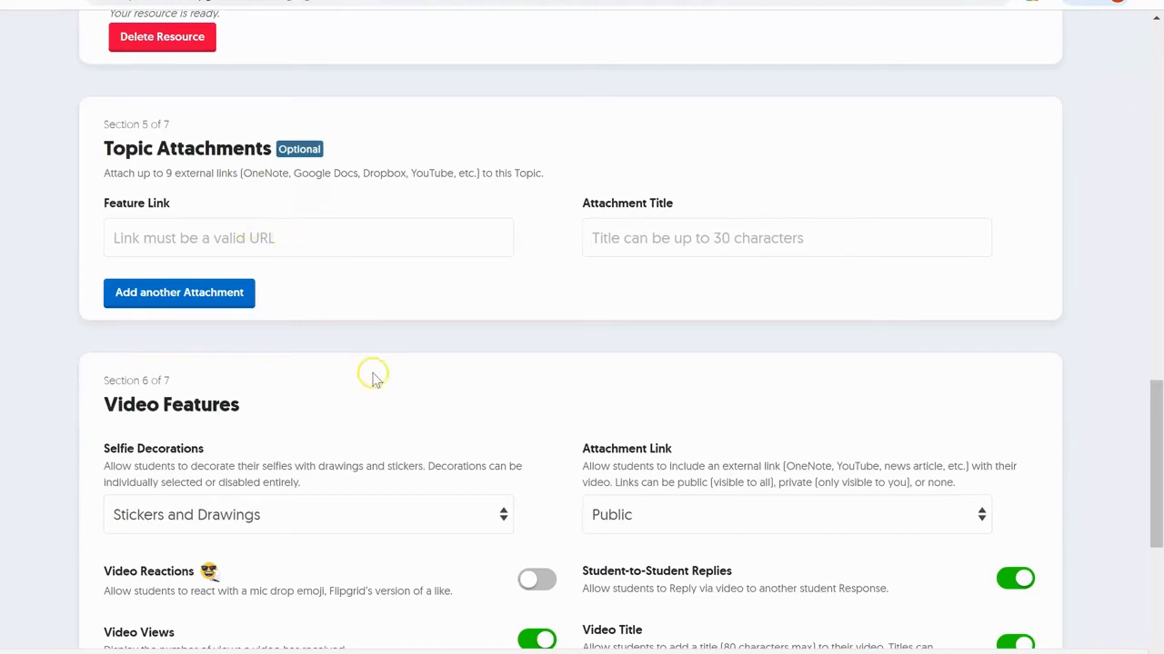
scroll(372, 376, down, 2)
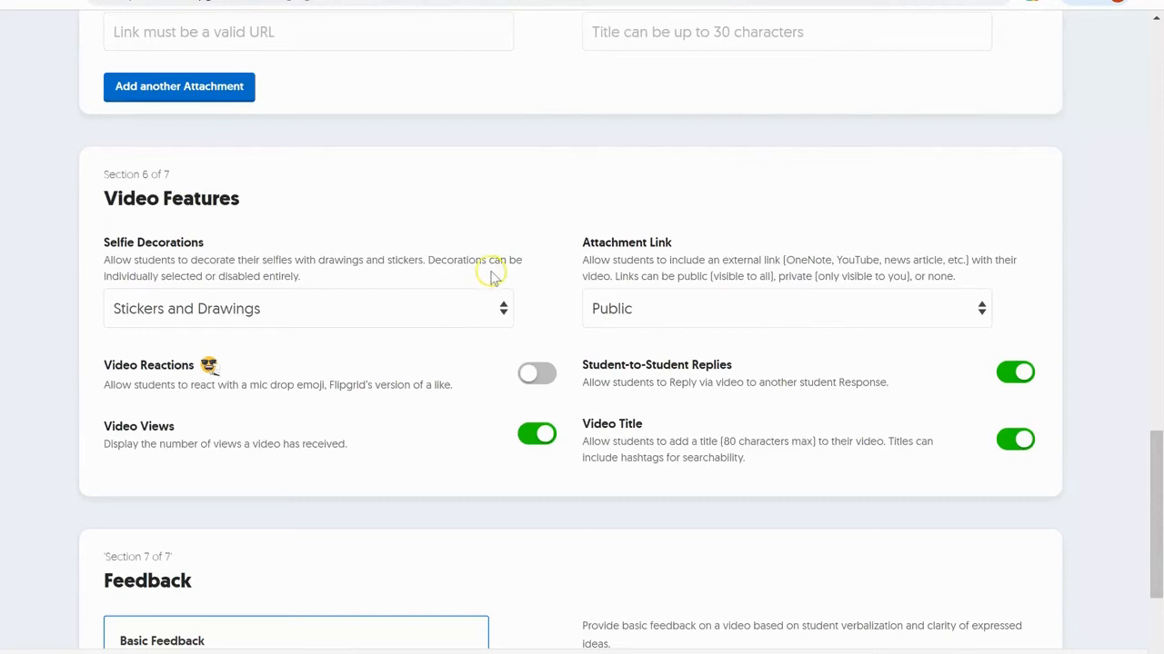
click(502, 307)
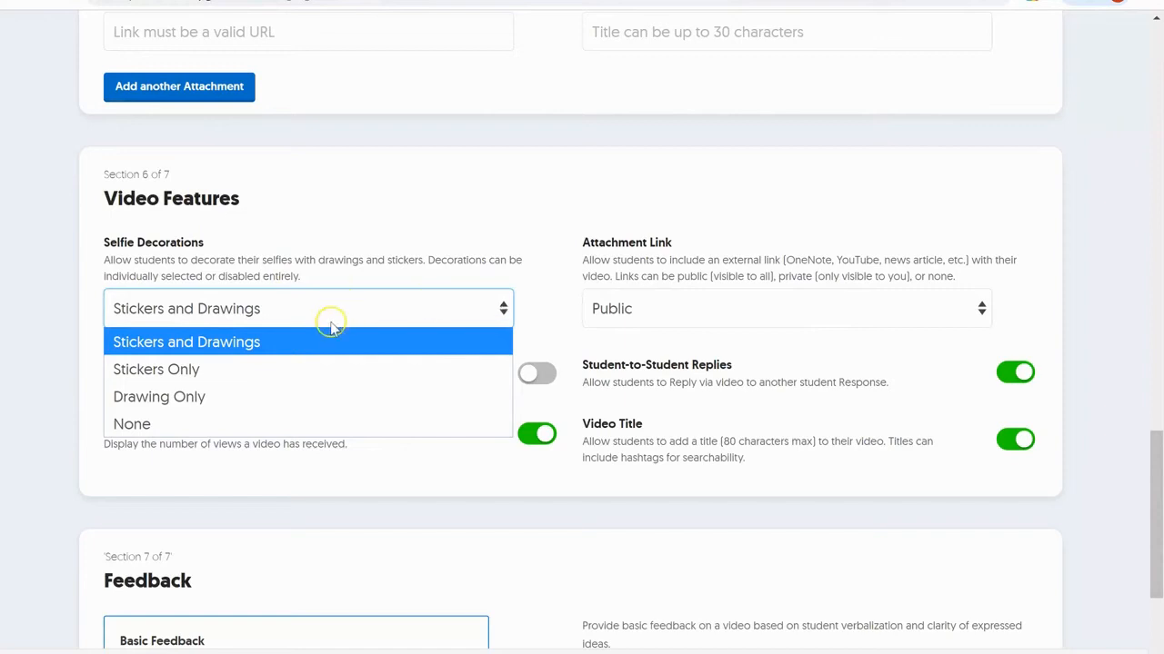
click(204, 425)
click(504, 309)
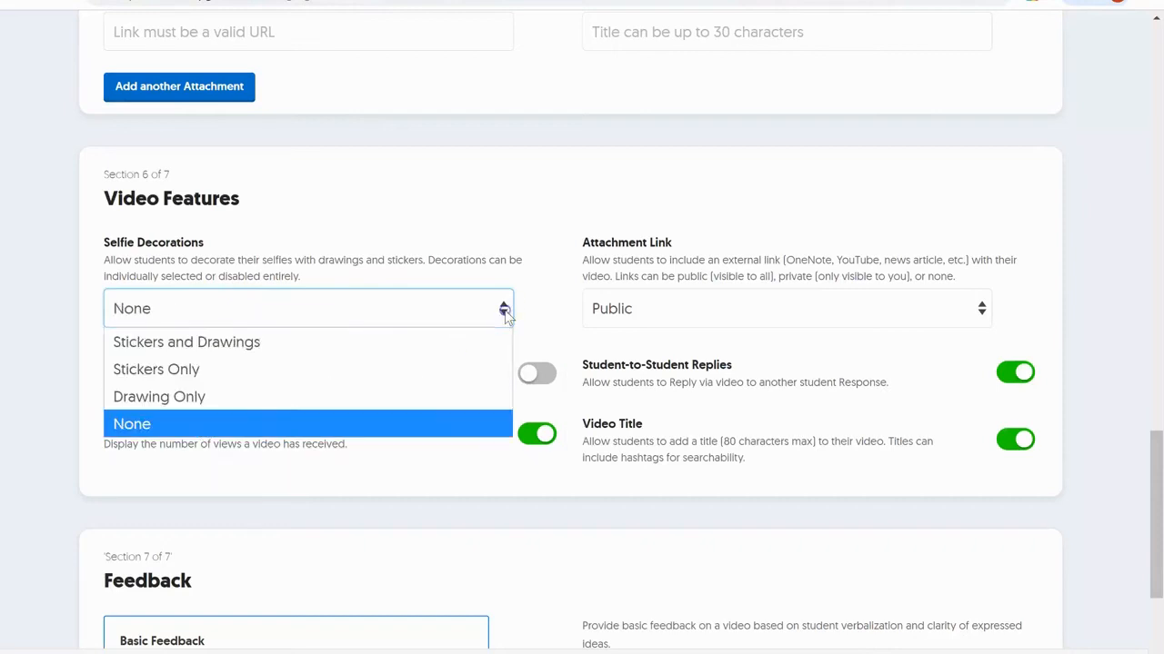
click(422, 375)
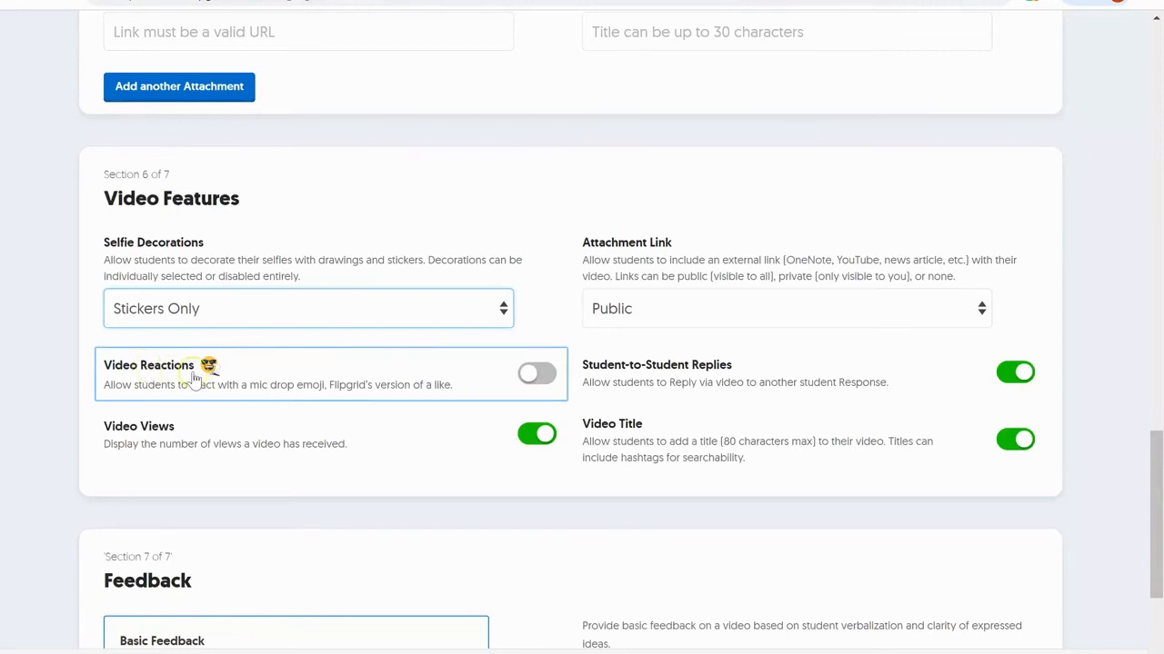
click(549, 377)
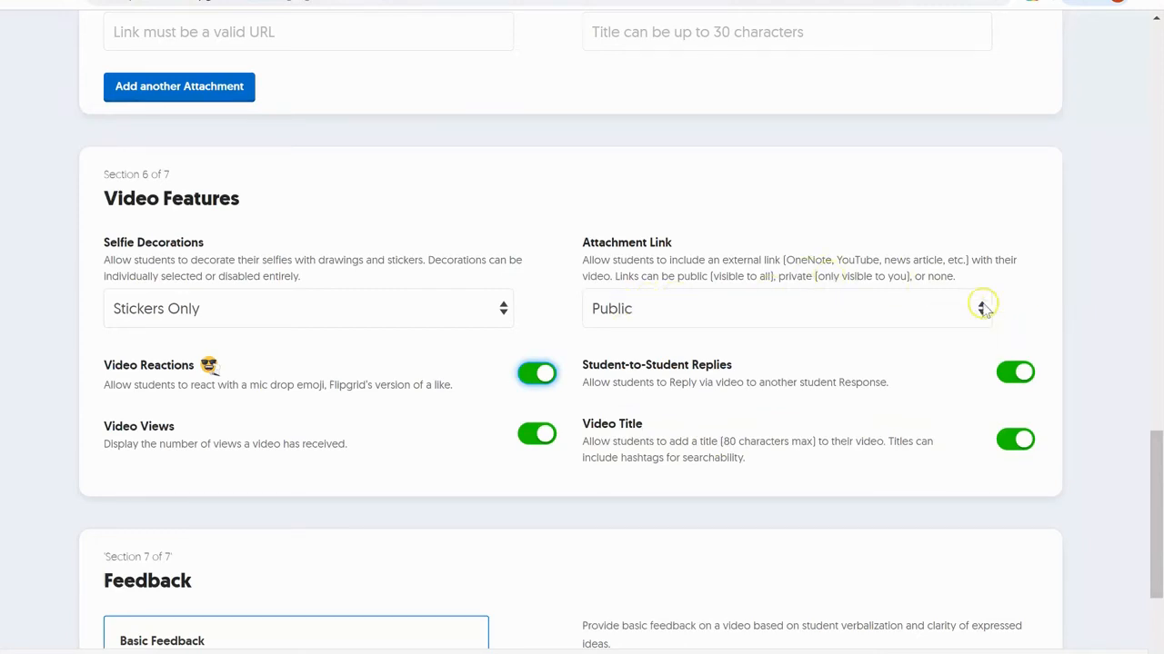
- Scroll to the Feedback section and submit the Your Favorite Artist topic
scroll(525, 509, down, 1)
scroll(523, 510, up, 1)
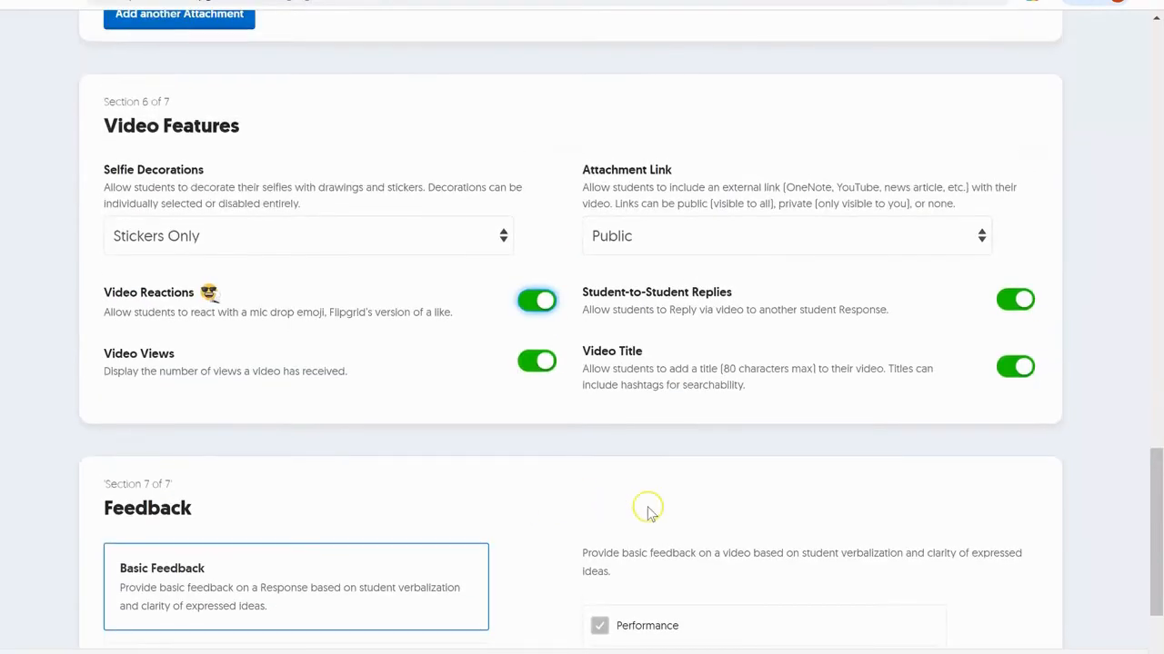
scroll(647, 506, down, 2)
scroll(647, 506, down, 2)
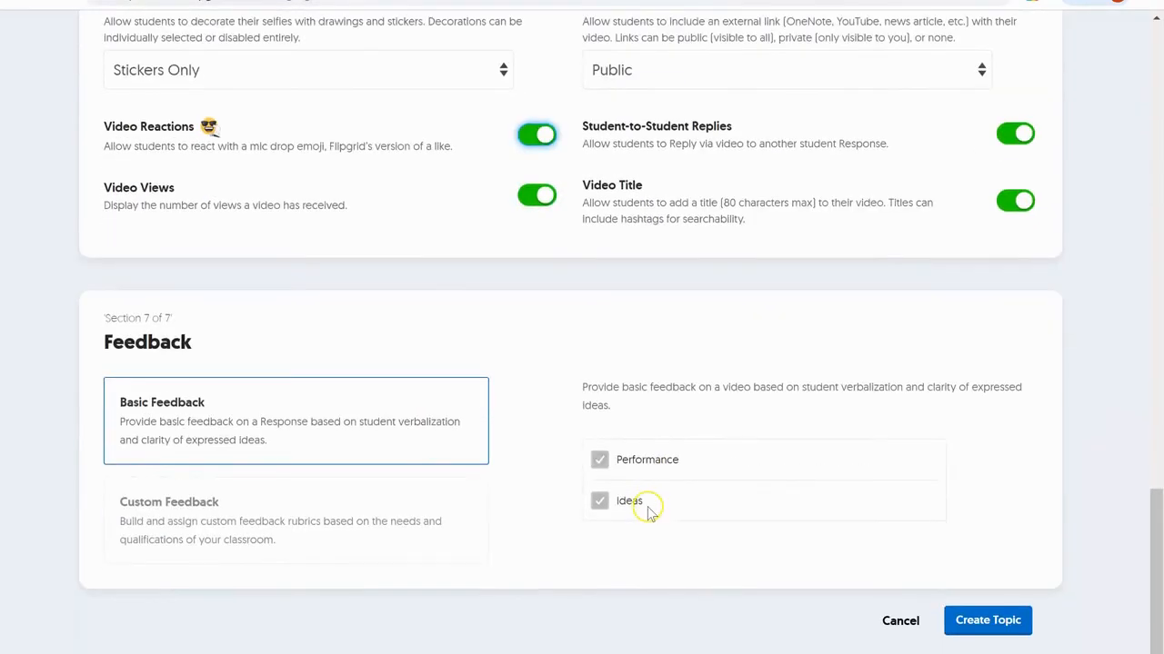
click(650, 504)
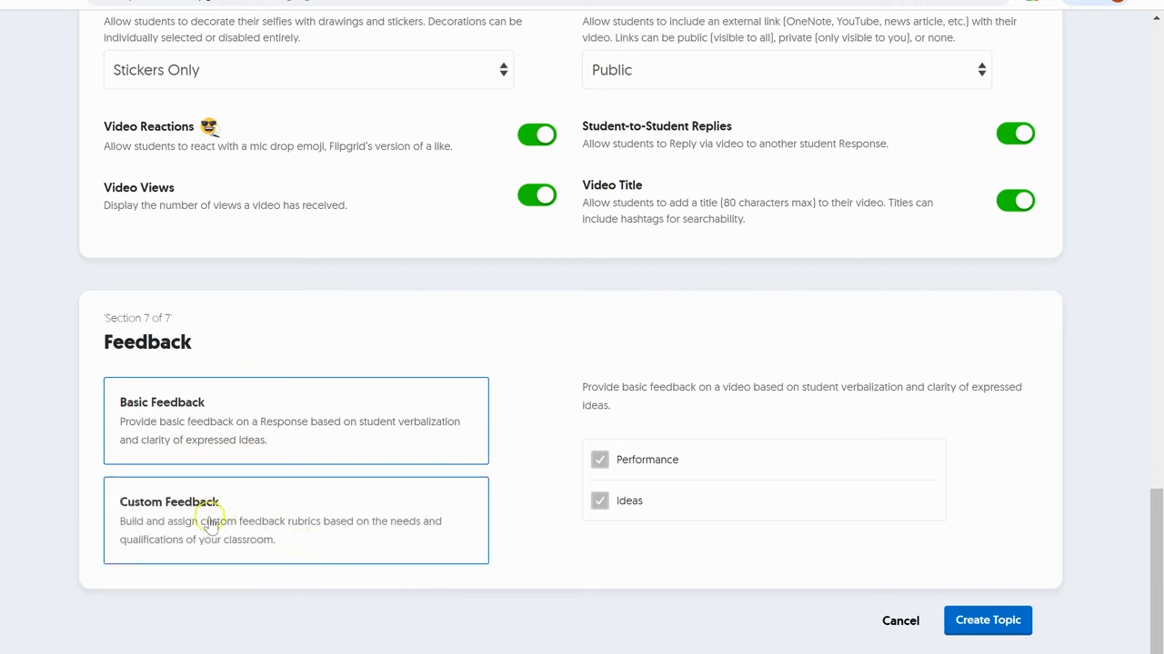
scroll(509, 468, up, 1)
scroll(655, 514, down, 2)
- Create the 'Your Favorite Artist' topic, dismiss the success message, and preview it as a student
click(1026, 593)
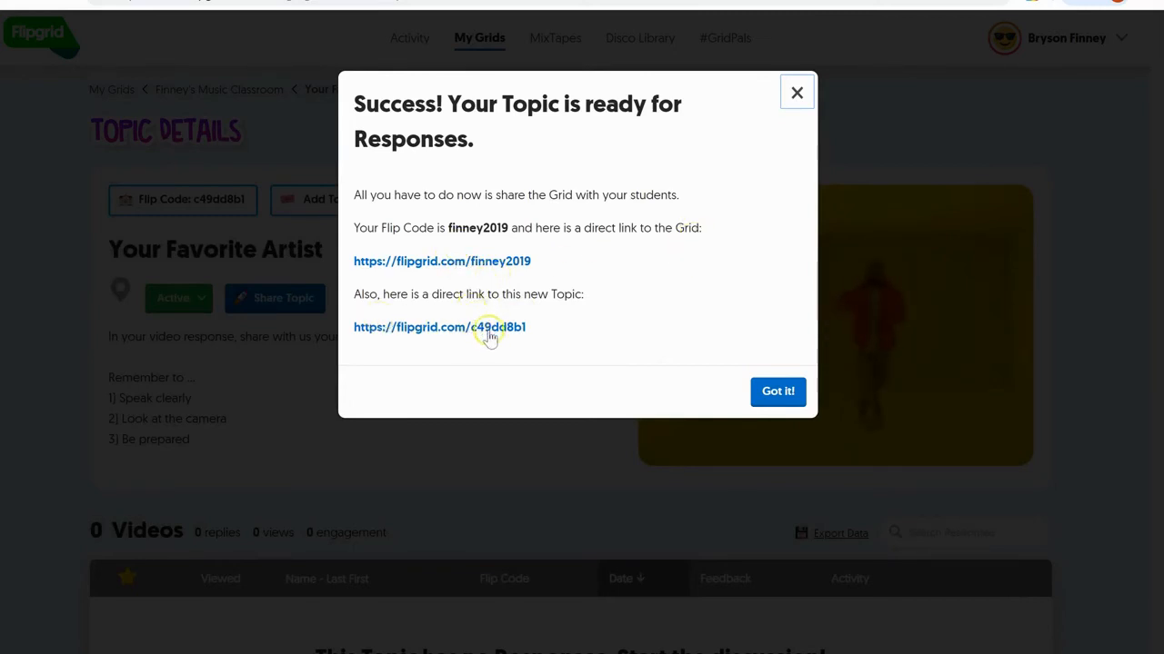
click(794, 400)
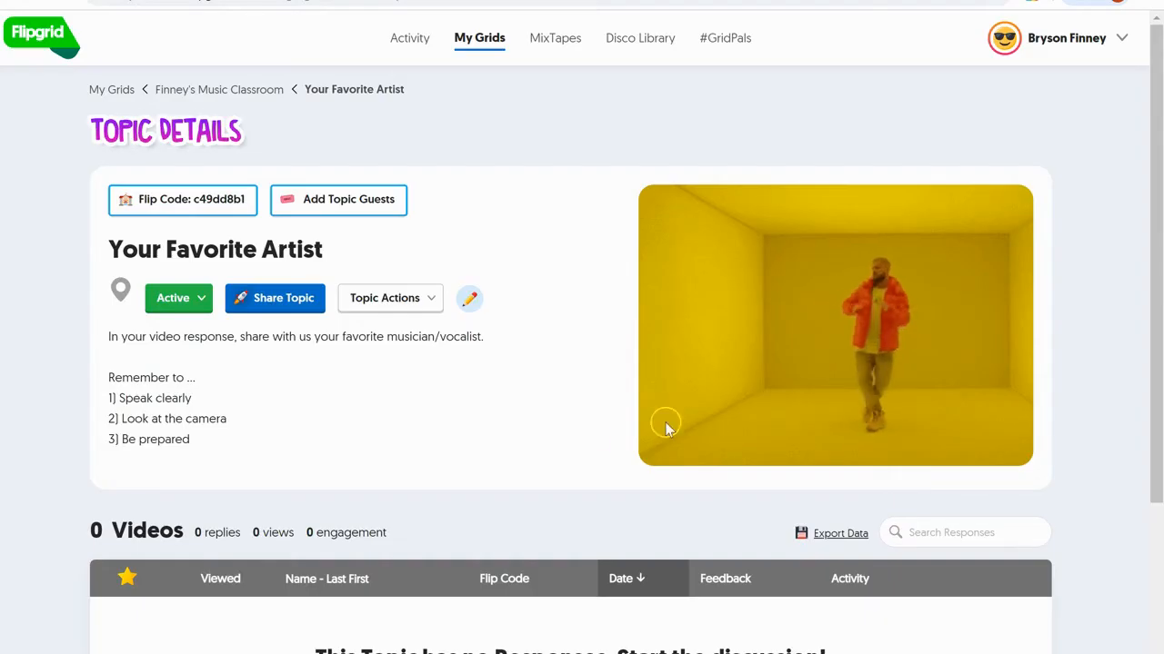
scroll(592, 436, down, 3)
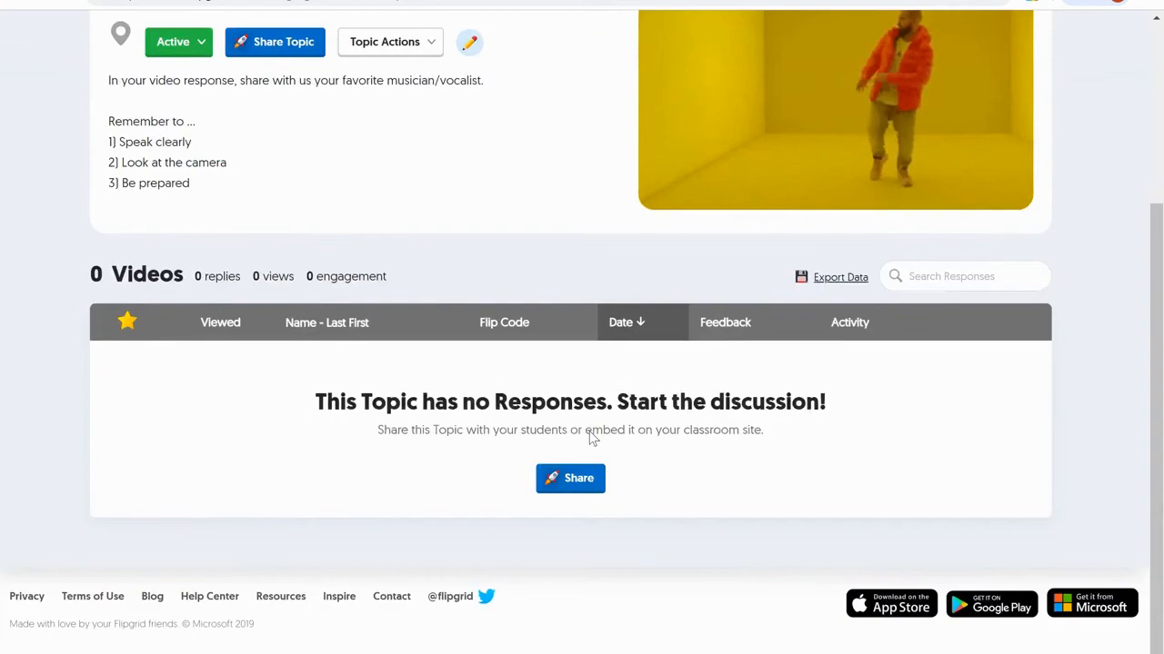
scroll(591, 437, up, 2)
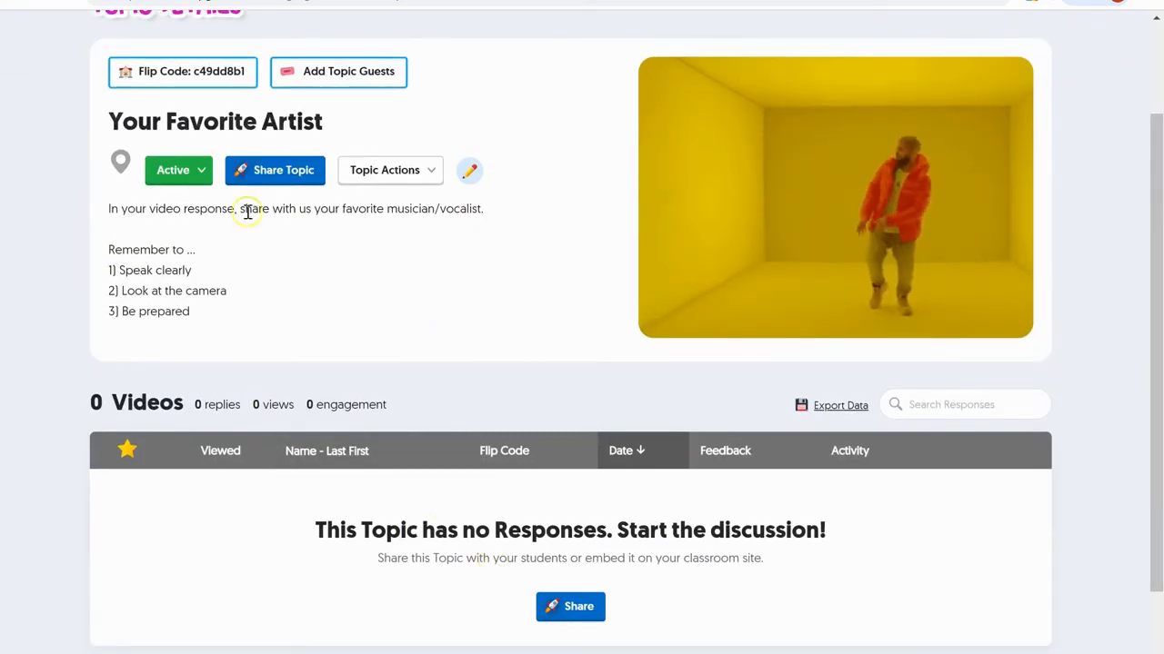
click(182, 75)
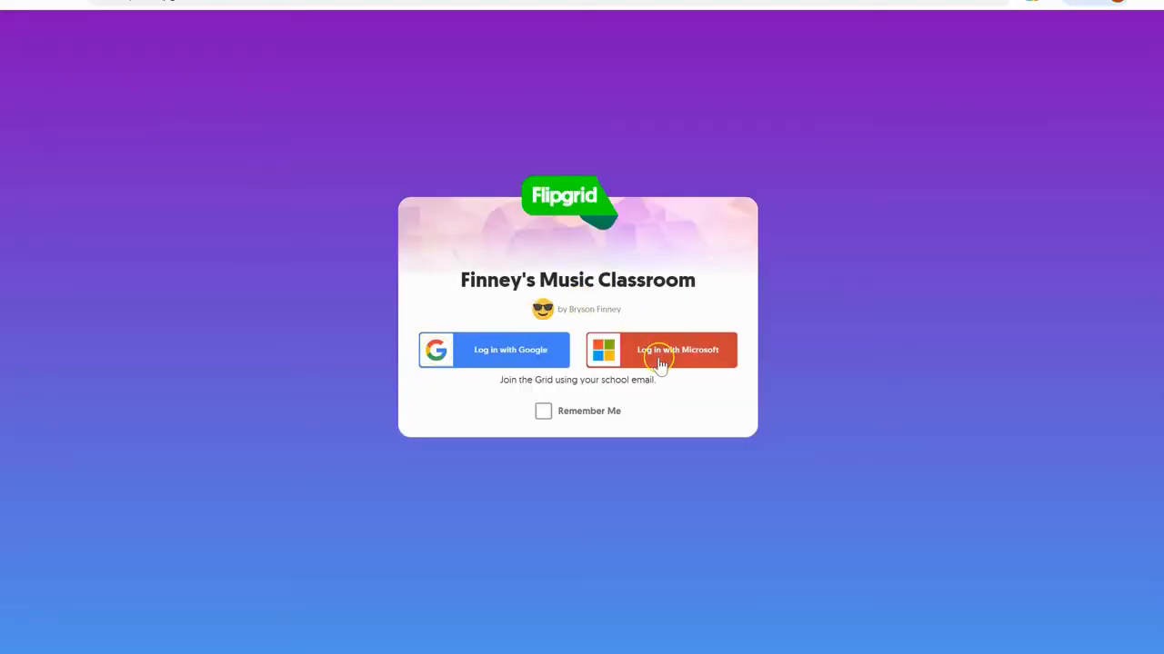
click(660, 360)
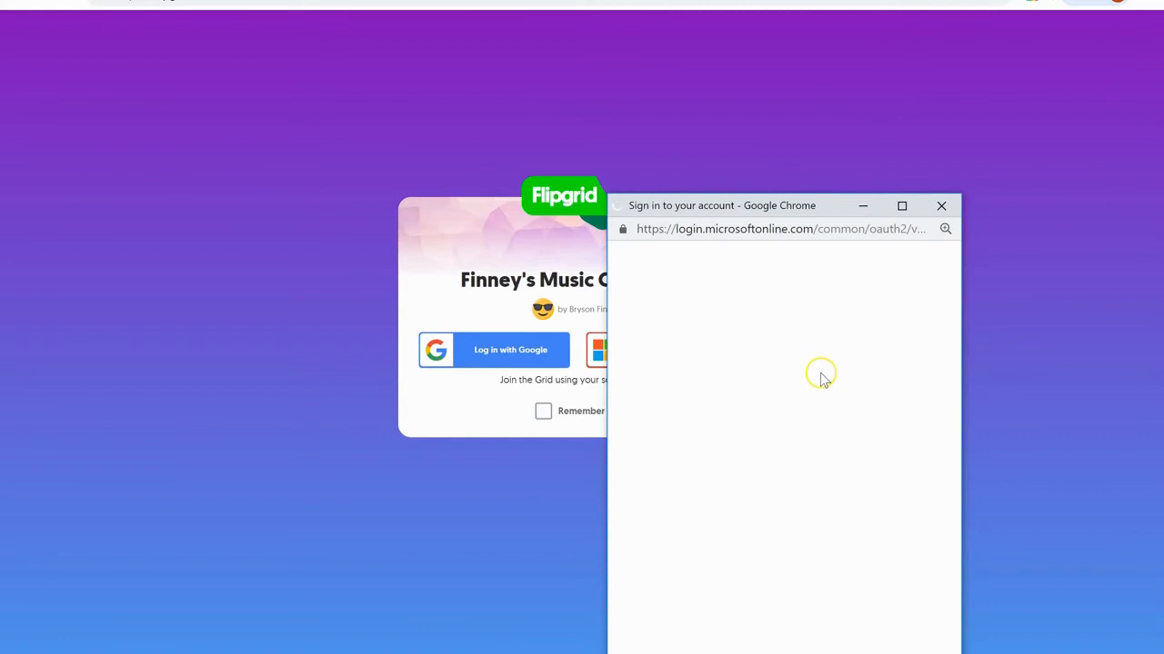
click(828, 382)
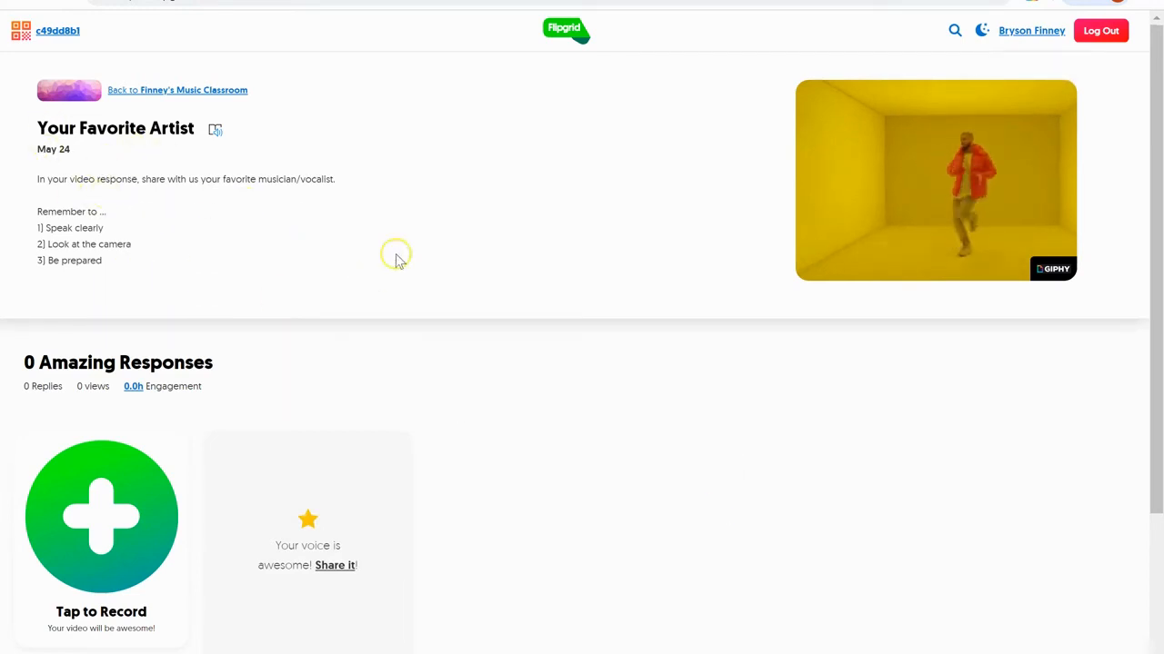
click(115, 512)
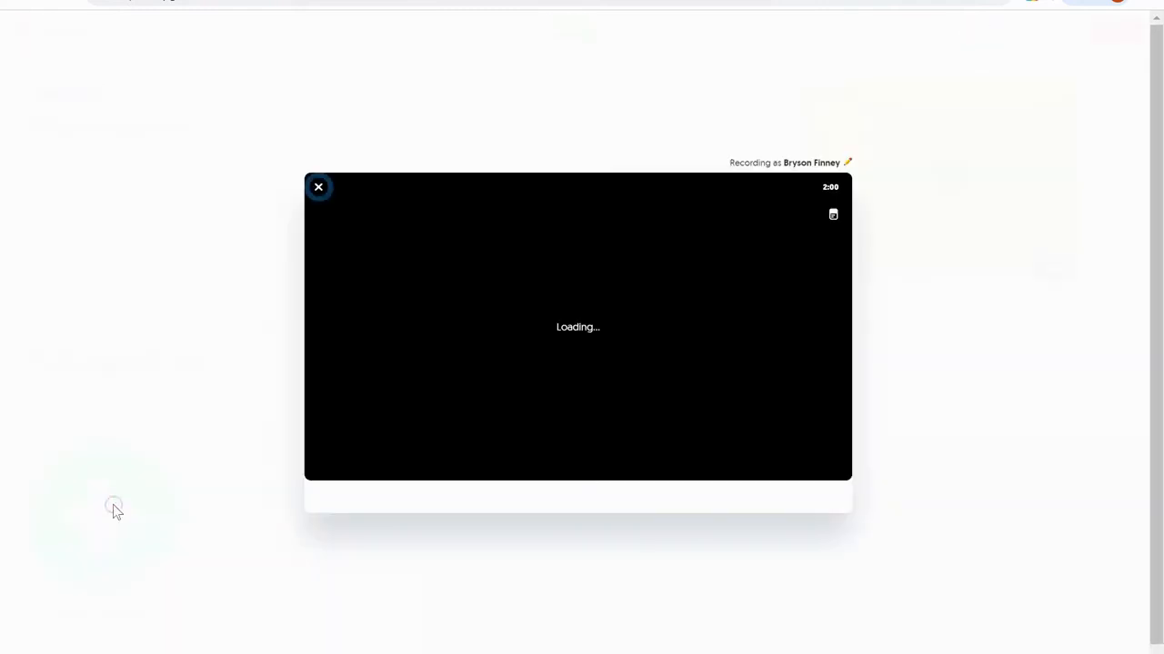
click(319, 188)
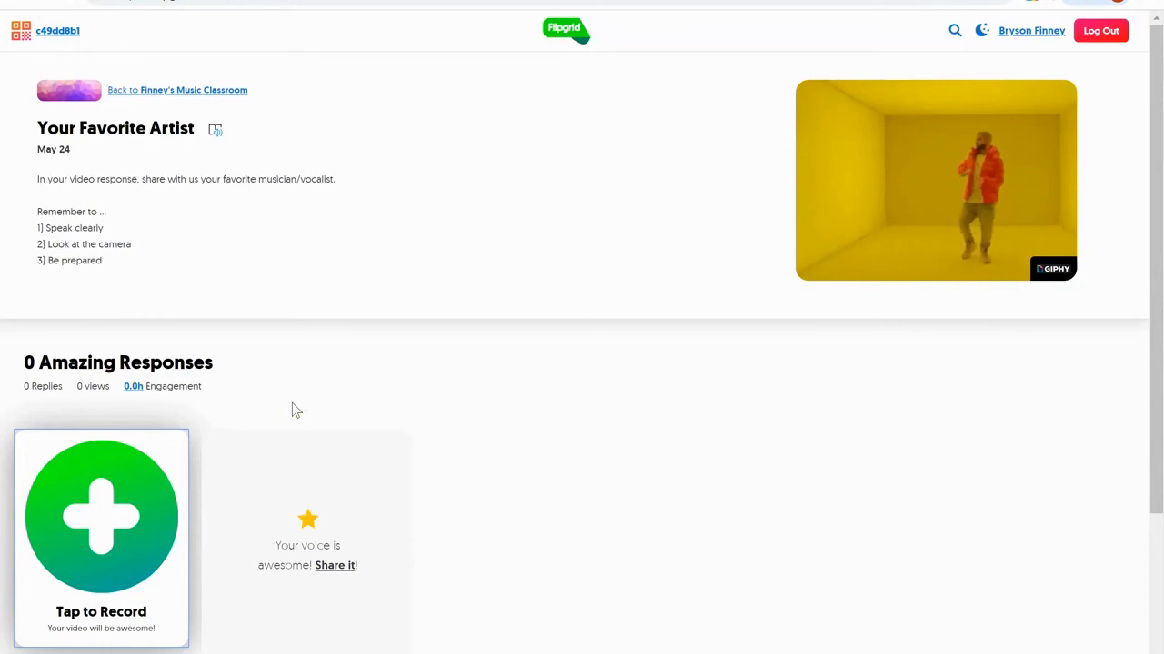
click(200, 91)
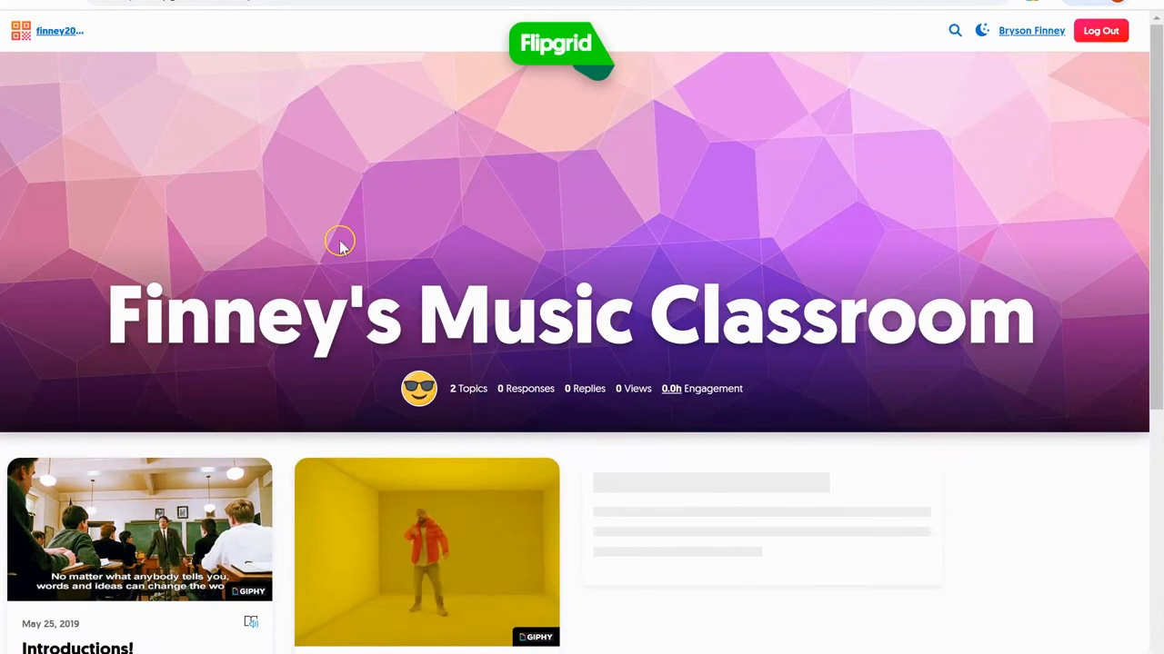
scroll(338, 244, down, 3)
scroll(338, 246, up, 3)
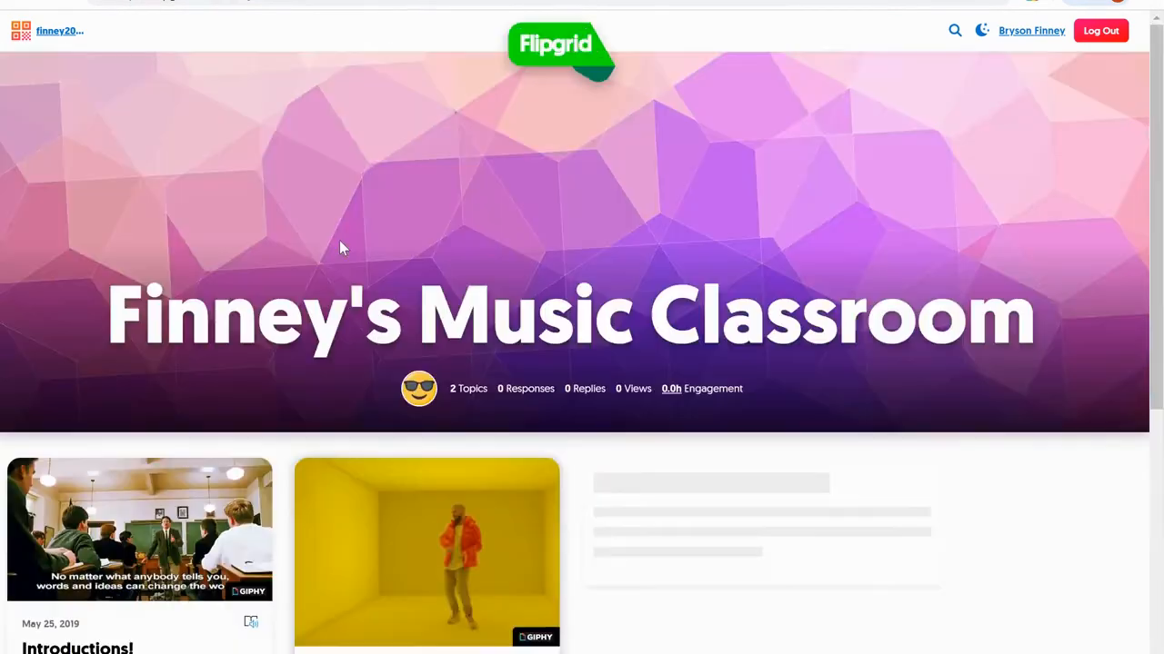
scroll(351, 169, down, 2)
scroll(354, 150, down, 1)
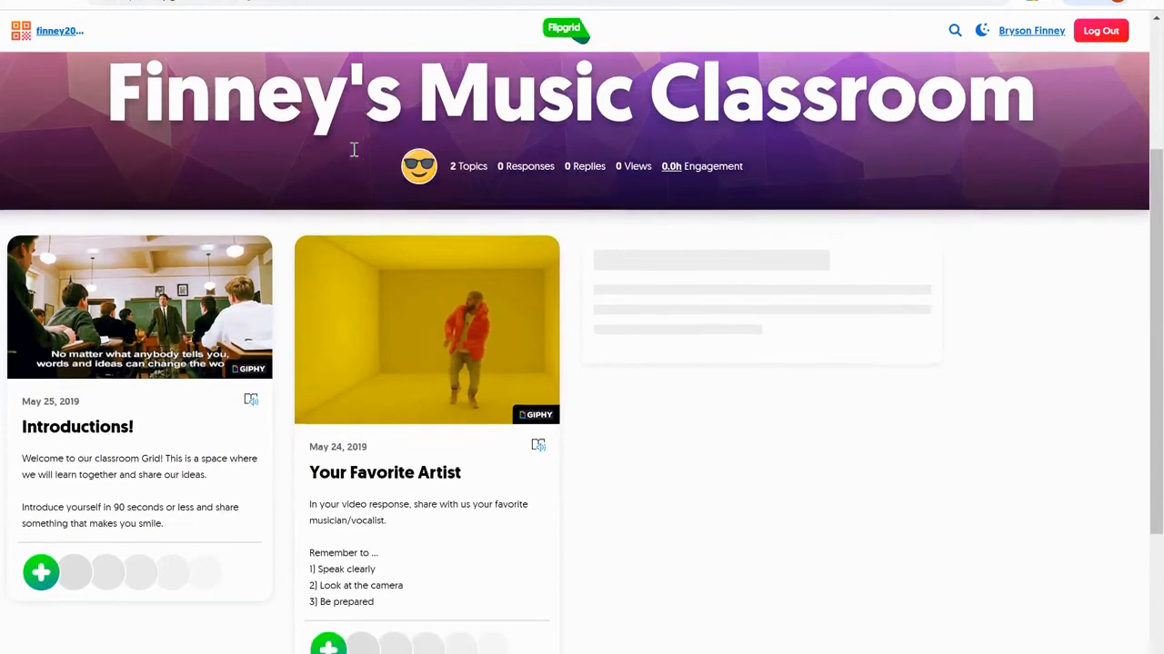
scroll(669, 356, down, 1)
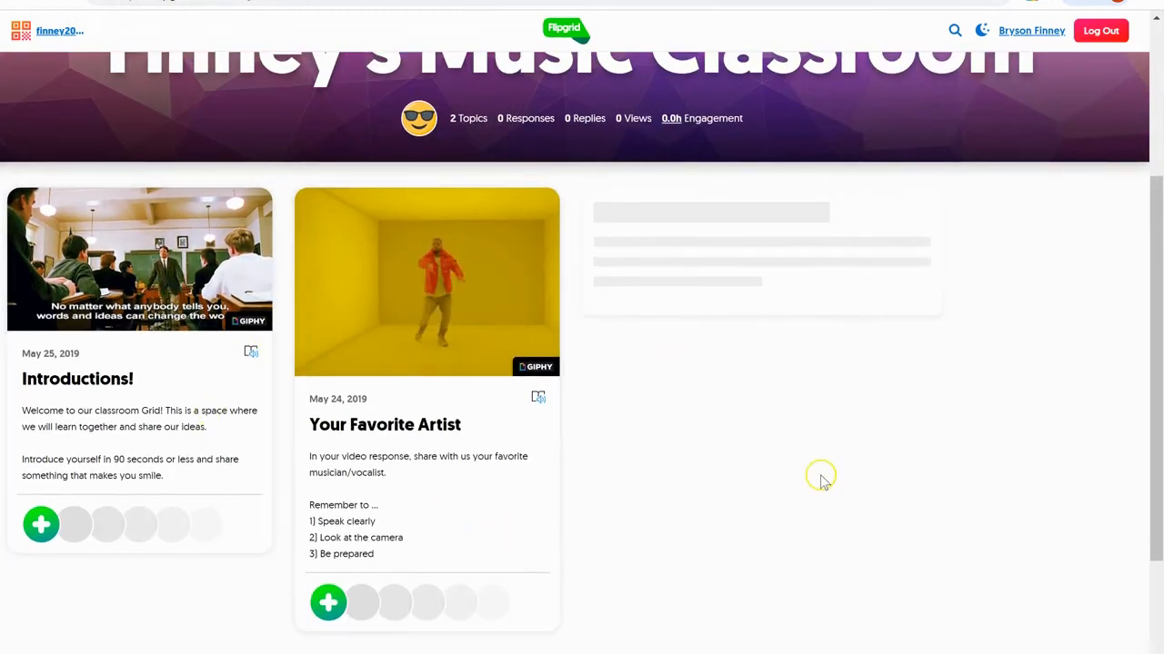
scroll(821, 475, up, 3)
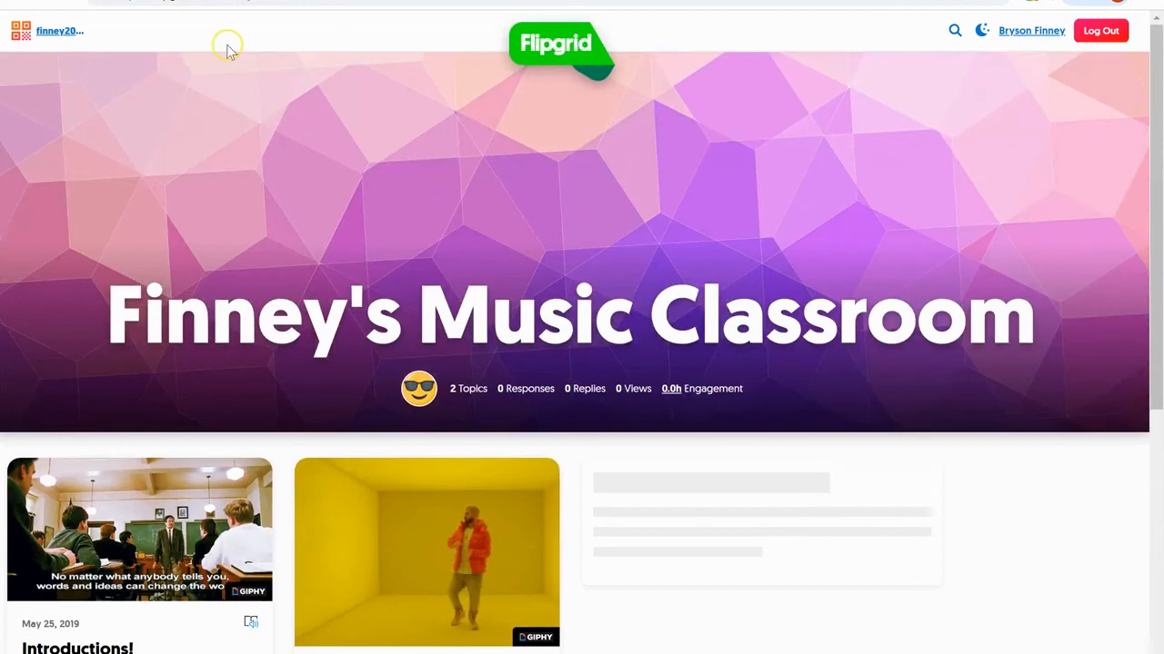
click(10, 3)
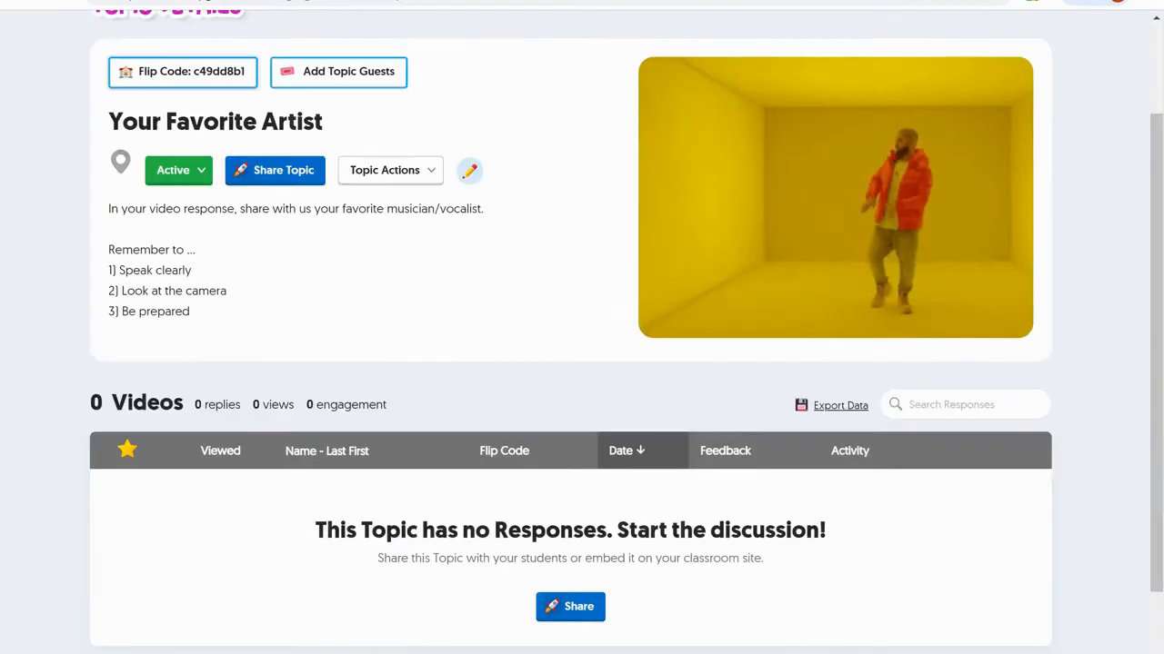
- Return to My Grids and review the 10 grids, with Finney's Music Classroom at 3 topics
scroll(626, 333, up, 2)
scroll(626, 332, down, 2)
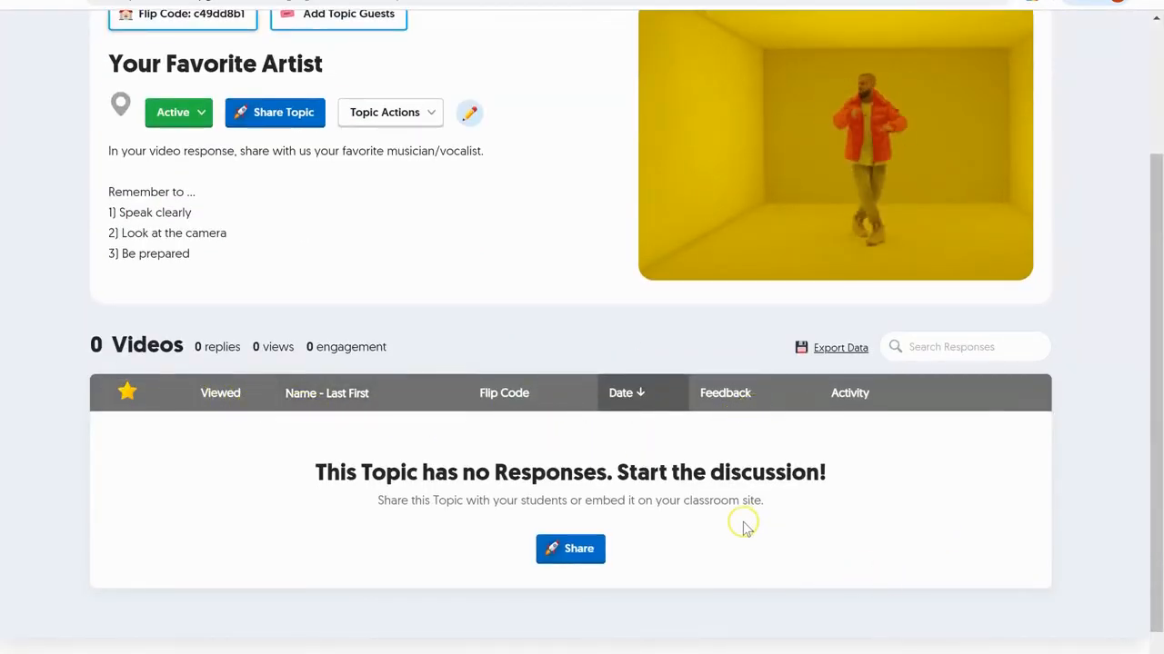
scroll(696, 501, up, 2)
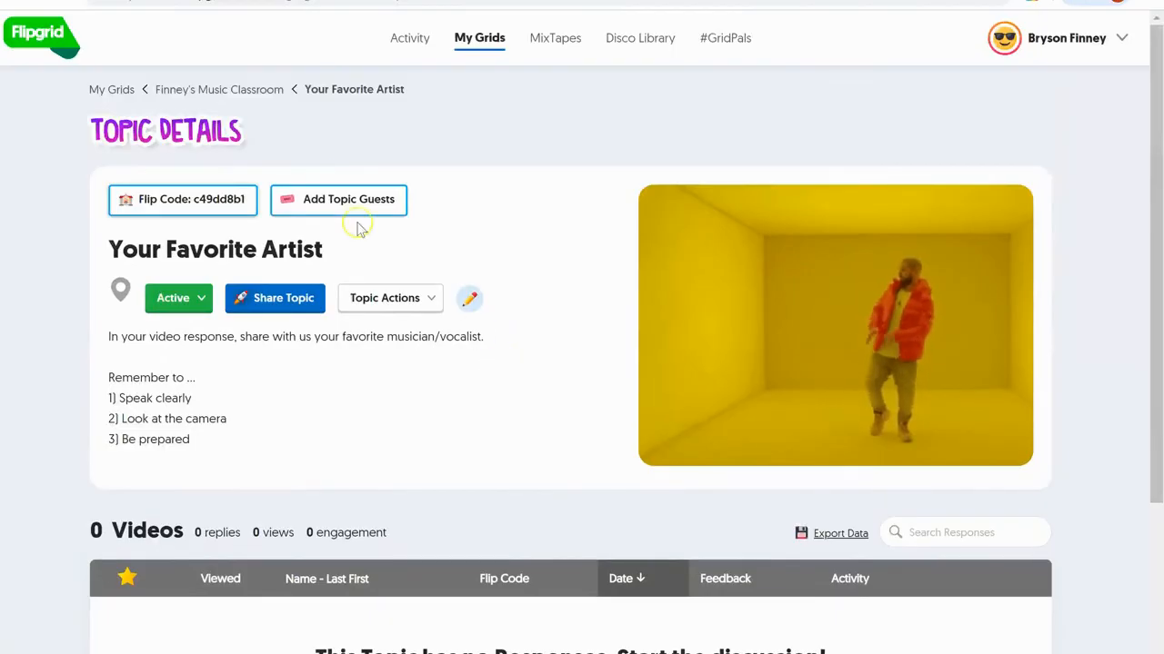
click(113, 90)
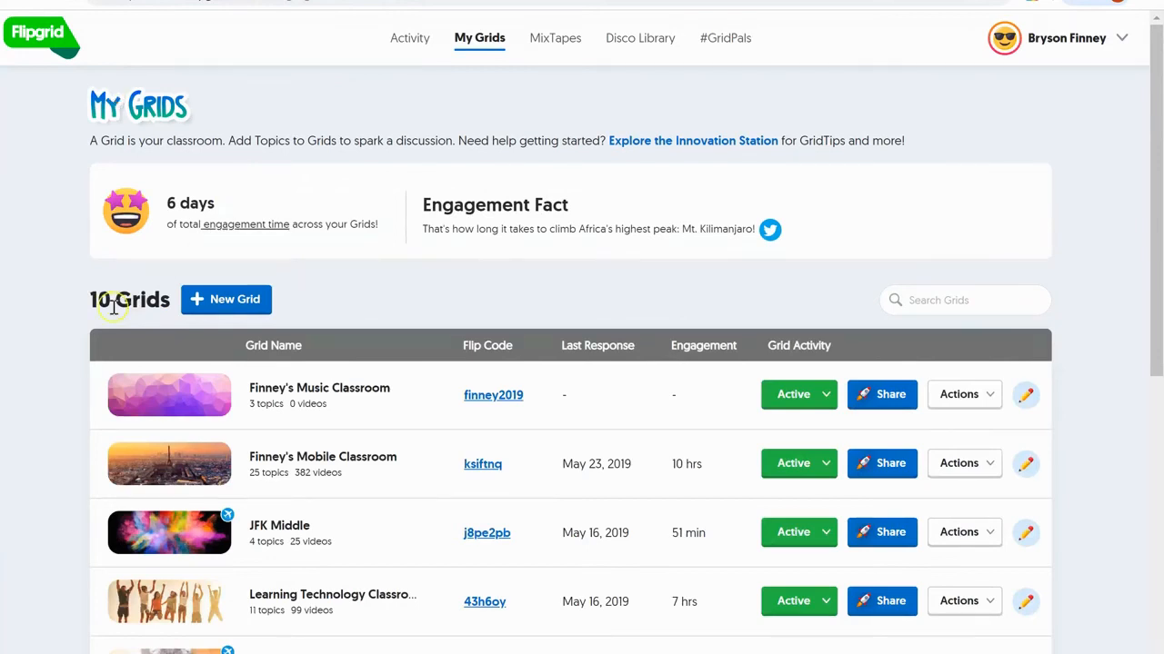
scroll(250, 462, down, 5)
scroll(257, 468, up, 1)
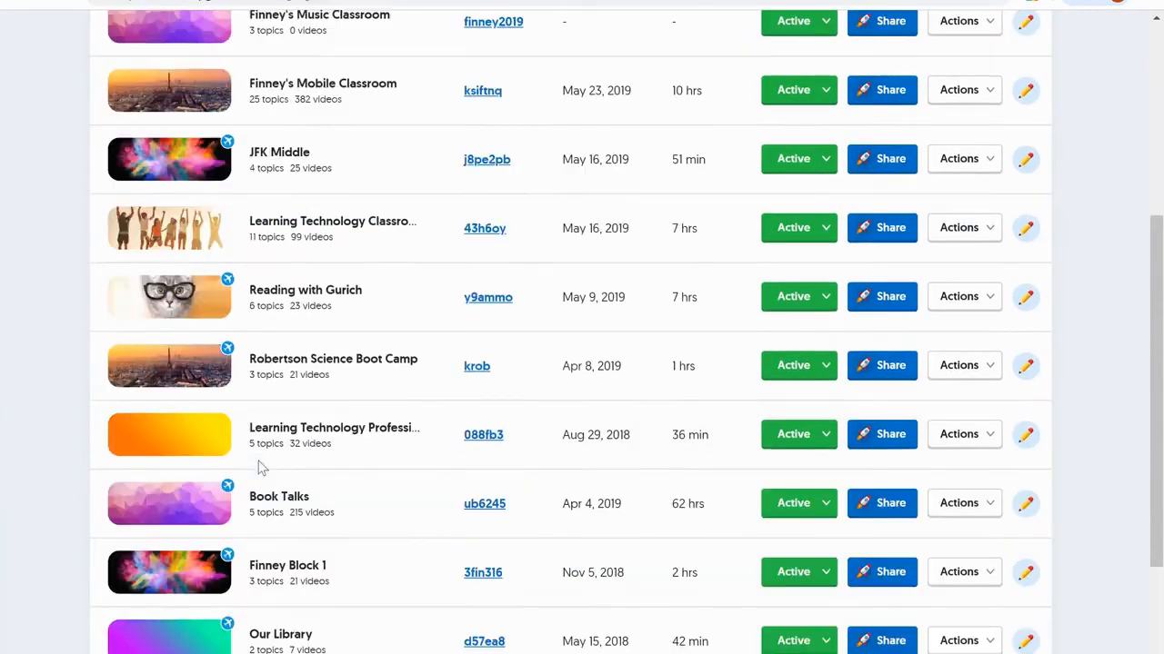
scroll(257, 468, up, 3)
click(155, 275)
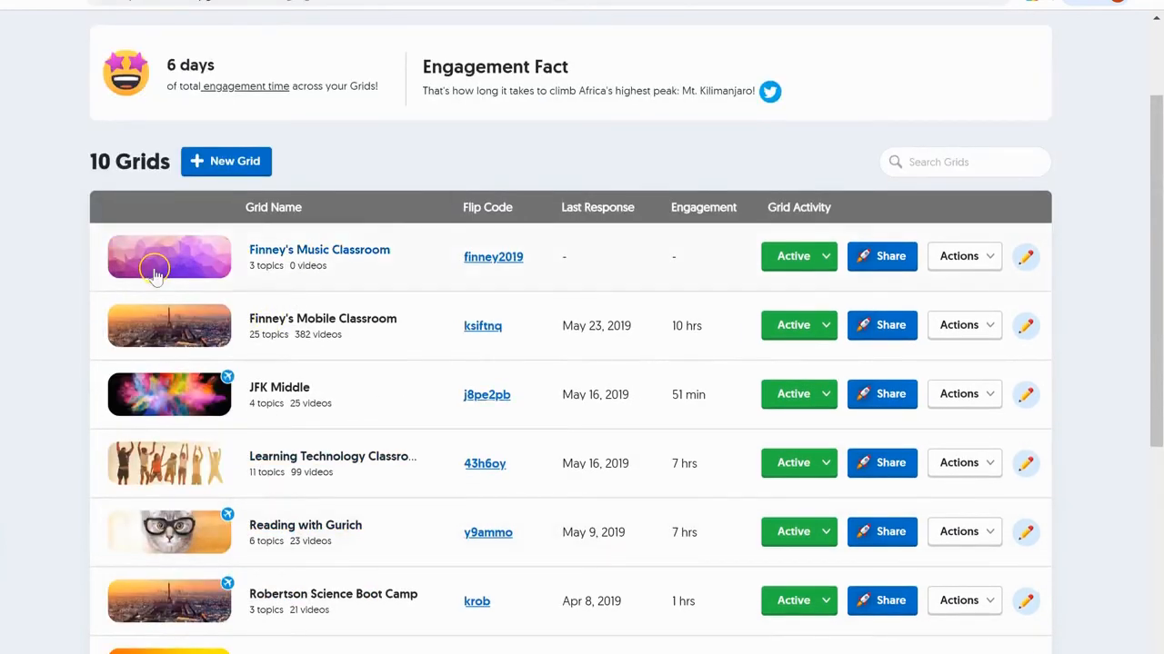
scroll(382, 307, up, 2)
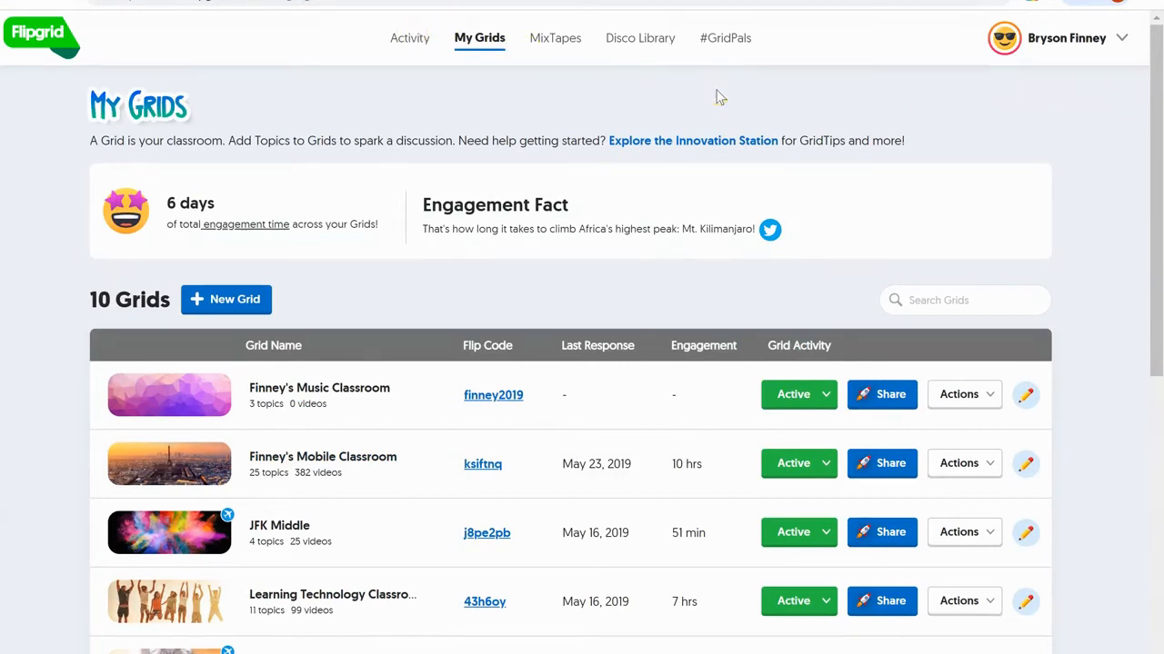
- Open the account's Activity overview and scan its summary
click(410, 40)
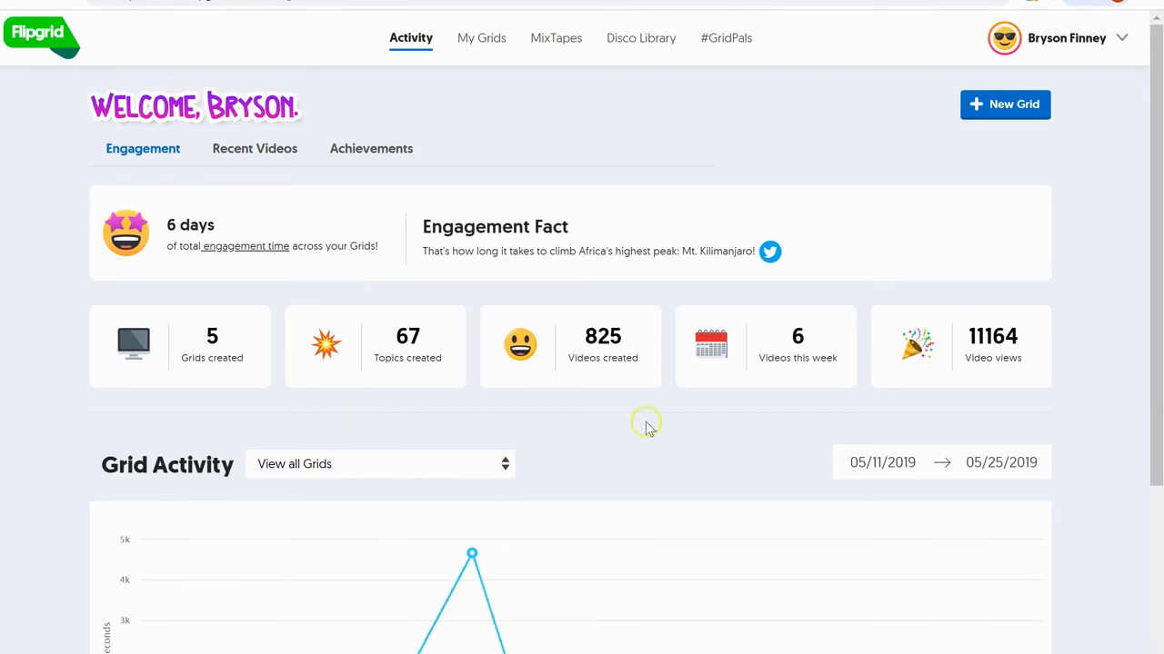
scroll(651, 363, down, 3)
scroll(614, 312, up, 2)
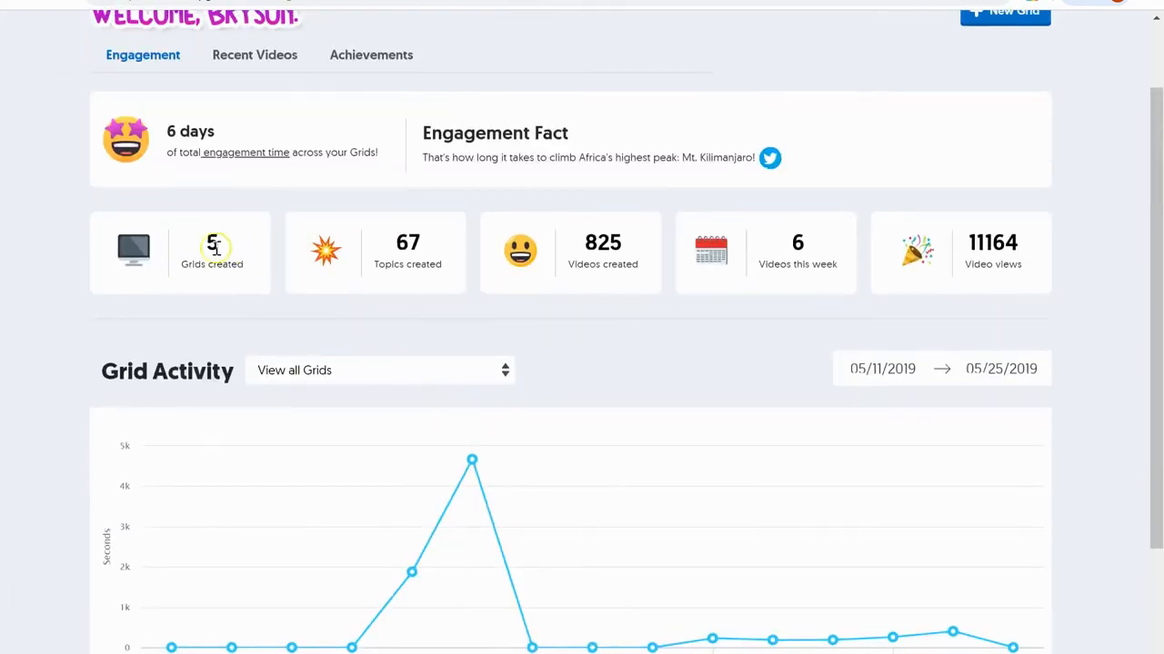
scroll(387, 152, up, 1)
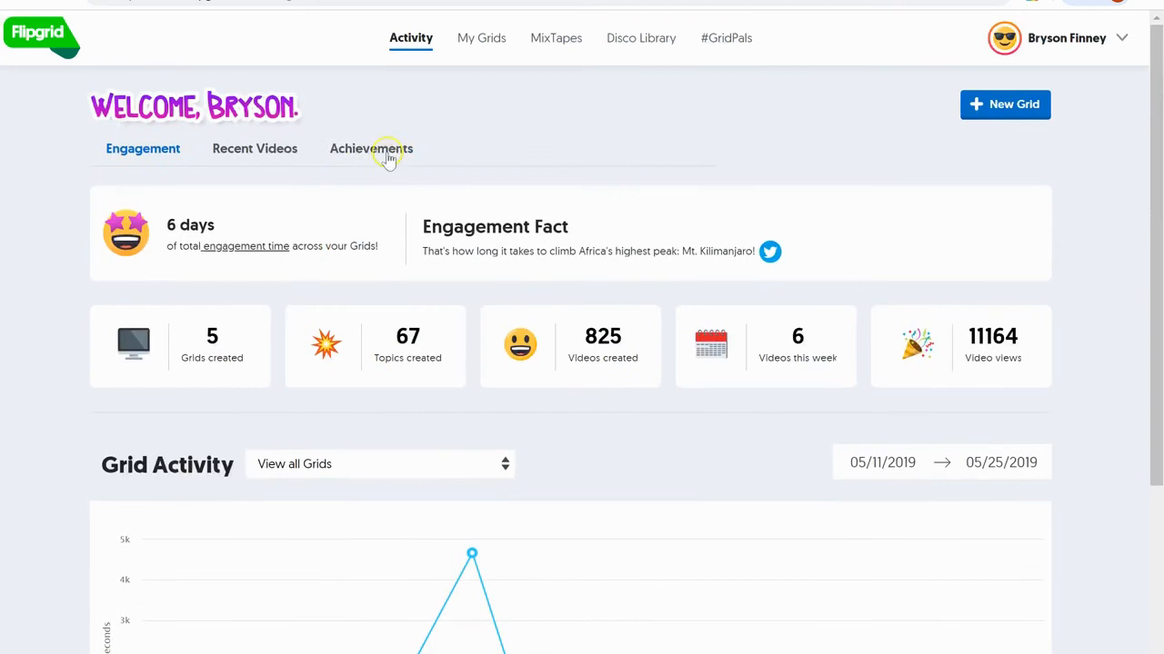
- List recent videos, including the May 16, 2019 Summer Book Promos JFK responses and their views
click(269, 149)
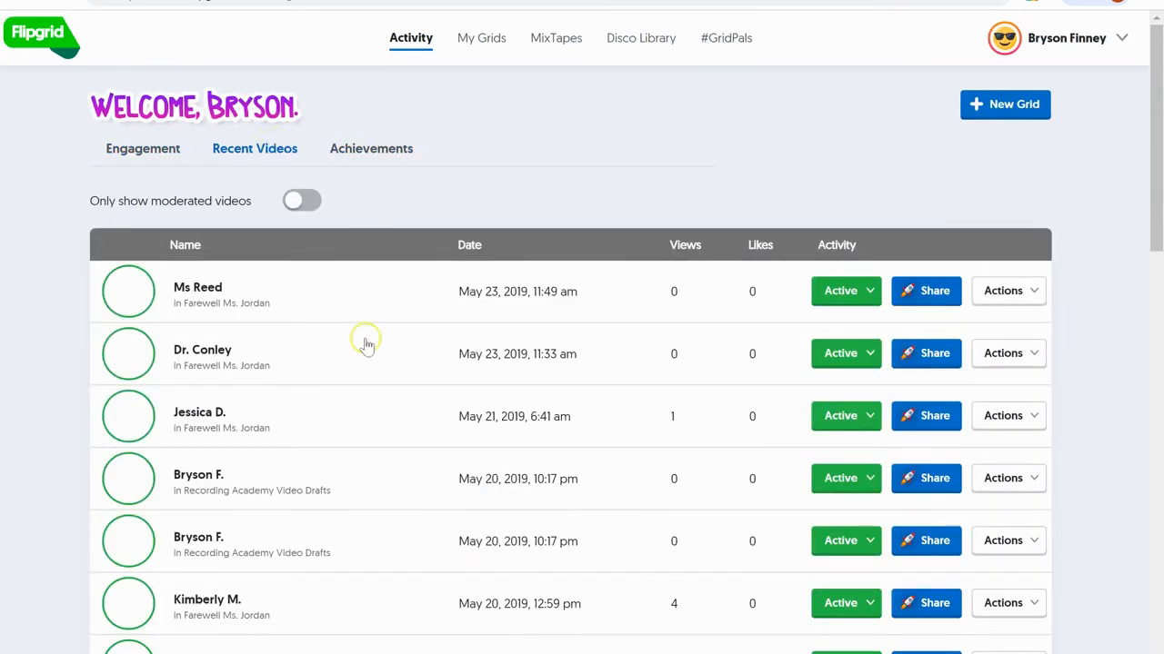
scroll(363, 346, down, 5)
scroll(363, 355, down, 7)
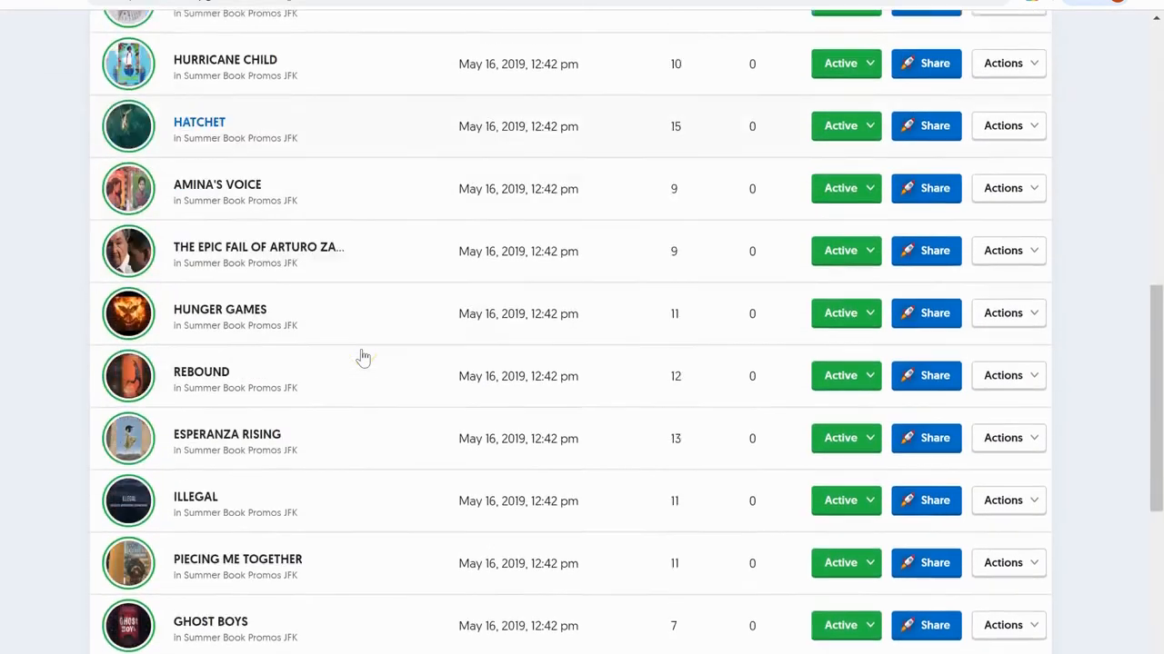
scroll(362, 357, down, 2)
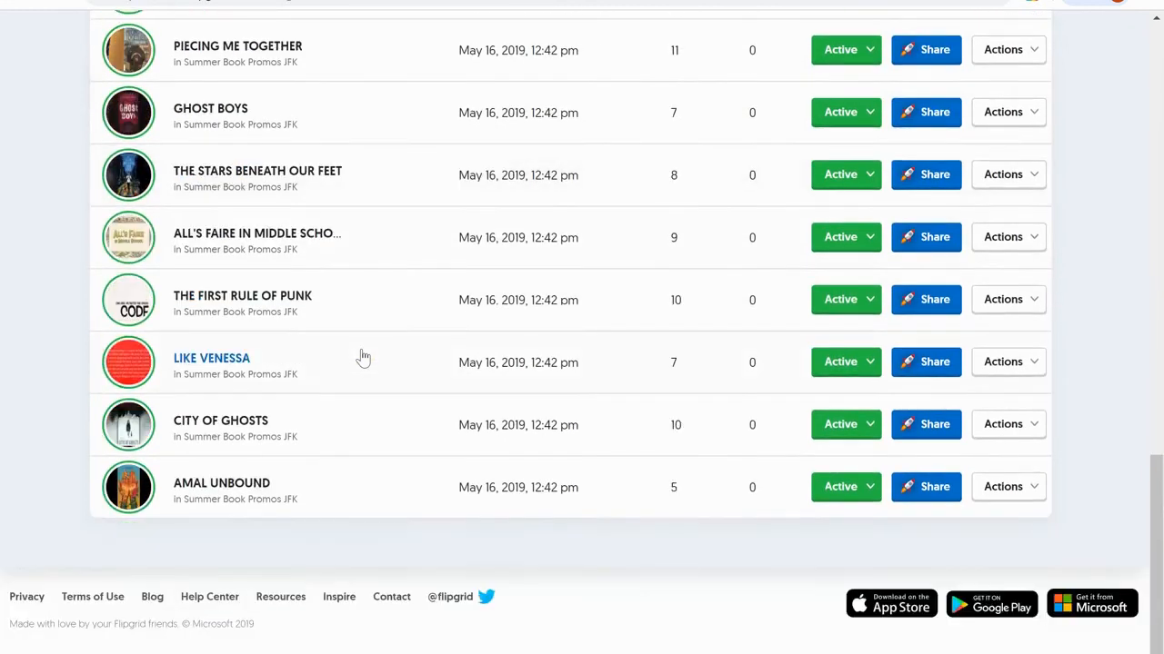
scroll(362, 358, up, 15)
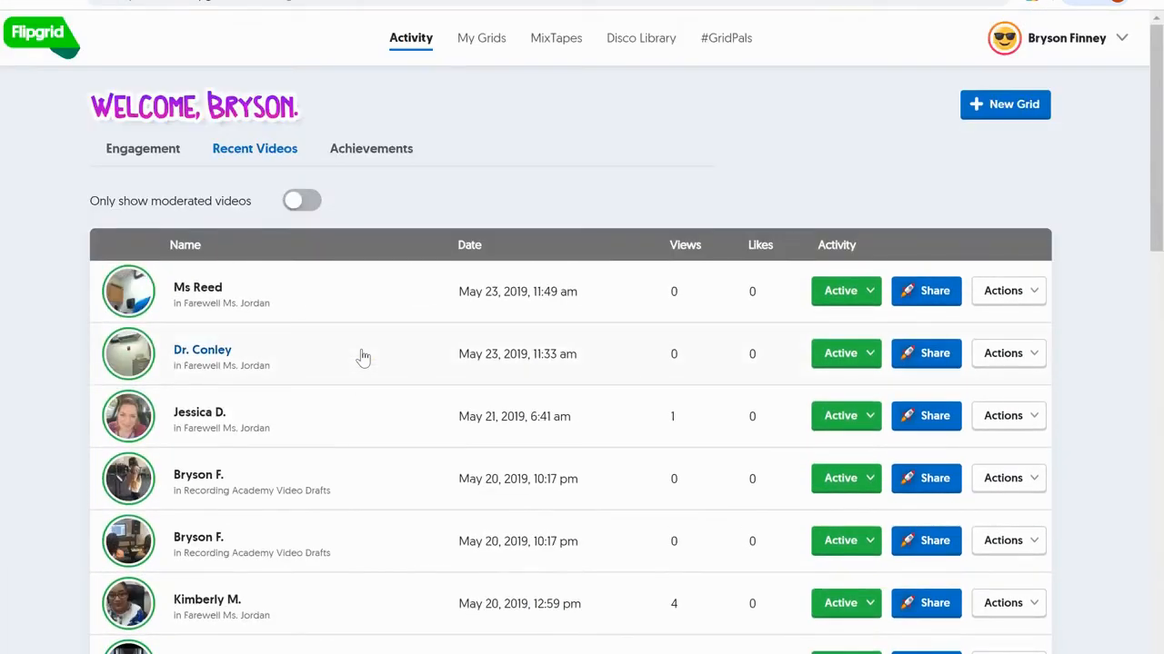
- View the earned achievements on the Activity page
click(328, 154)
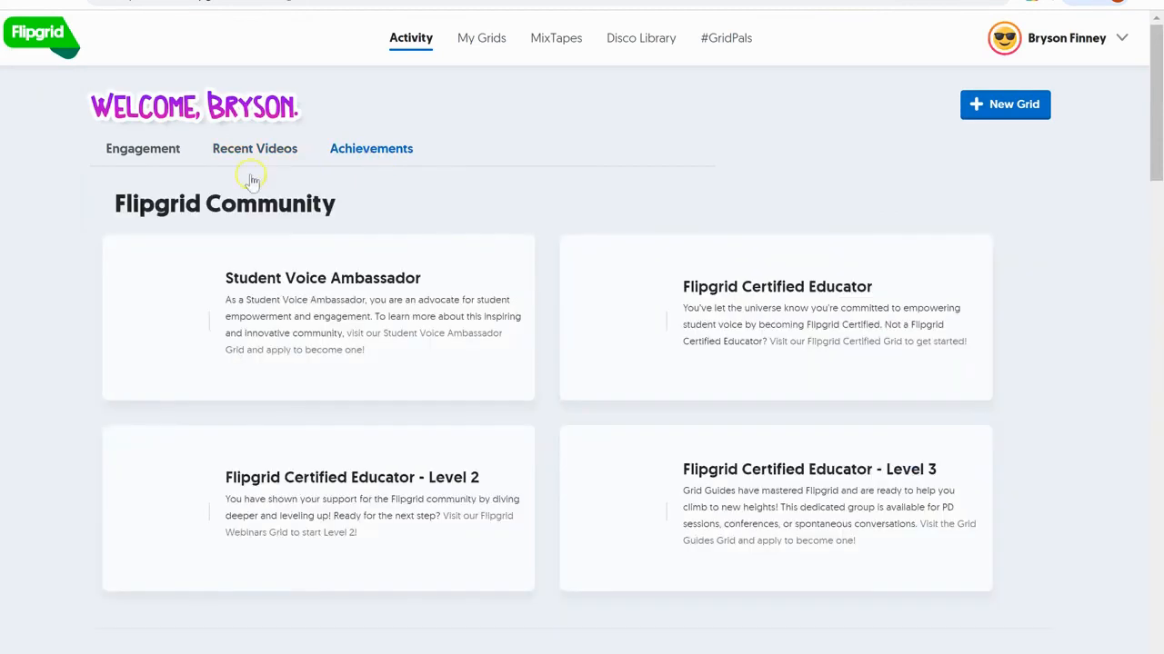
scroll(501, 440, down, 4)
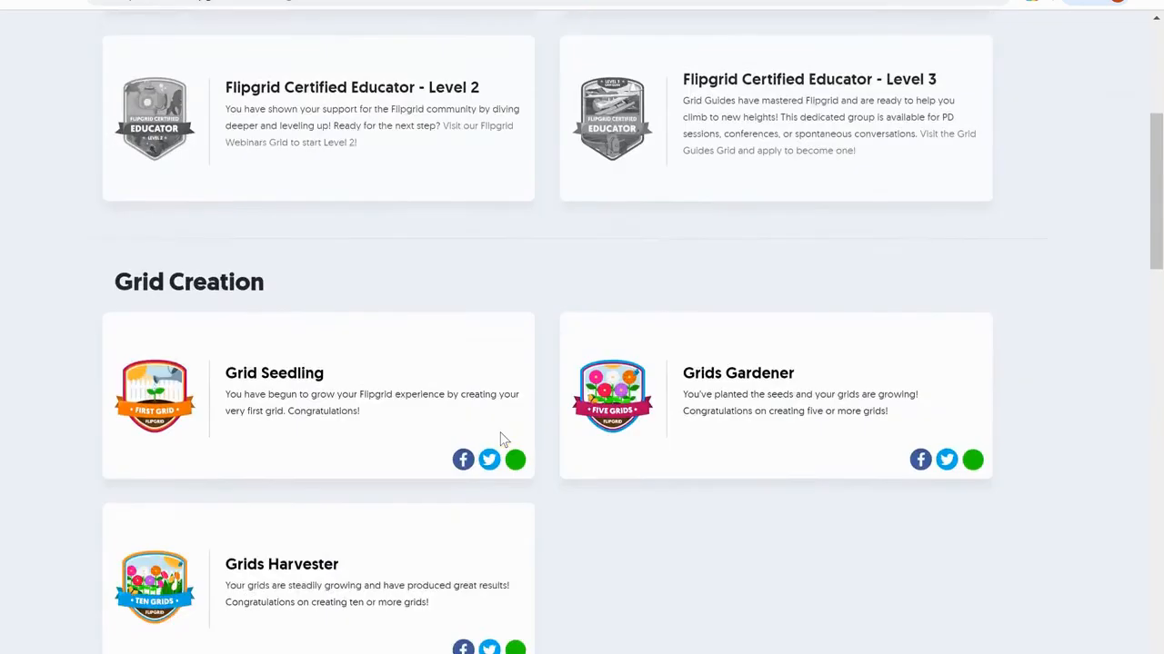
scroll(500, 440, up, 4)
scroll(500, 439, down, 7)
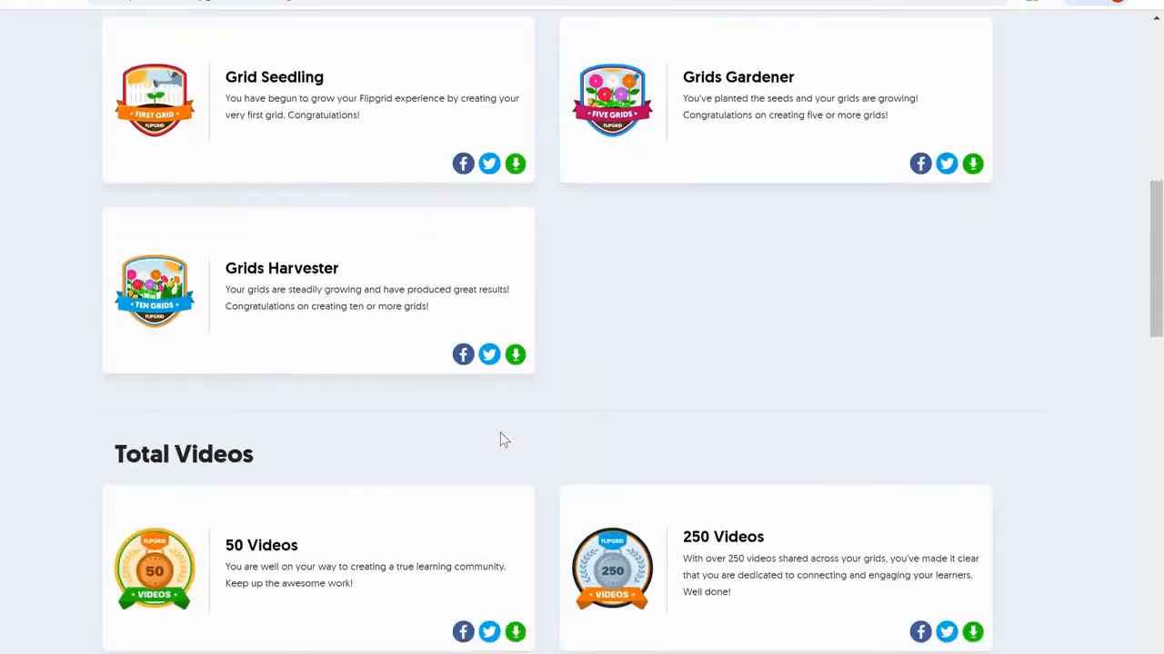
scroll(501, 440, down, 8)
scroll(501, 440, up, 15)
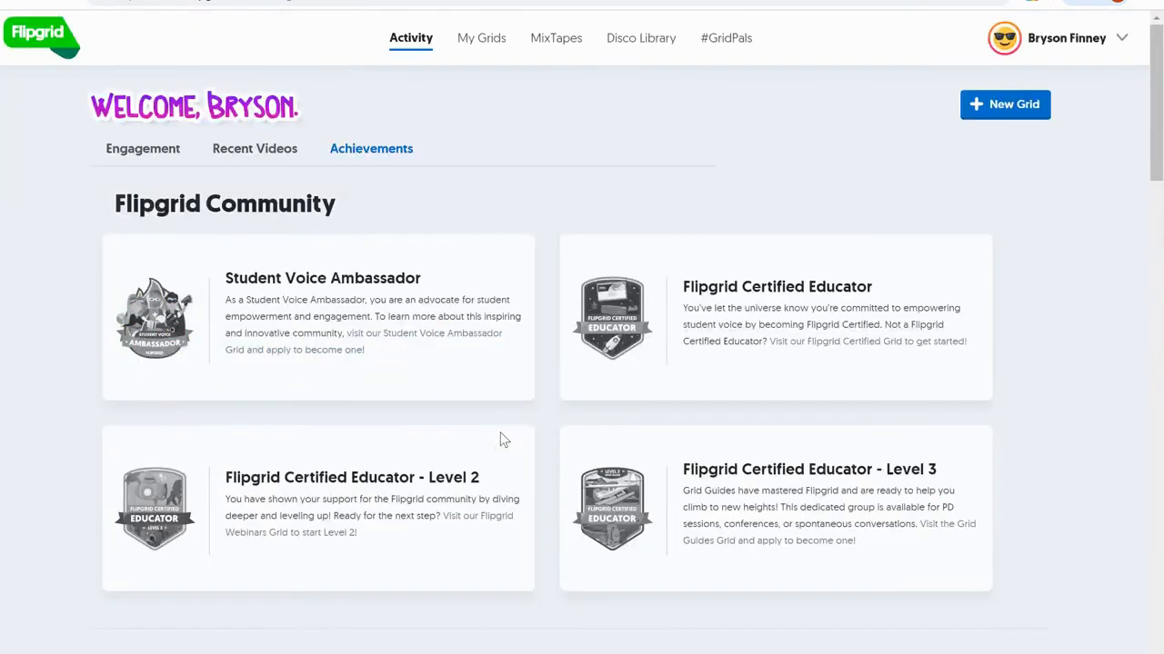
- Check the empty MixTapes page, then open the Disco Library of 6493 topic templates
click(491, 41)
click(548, 40)
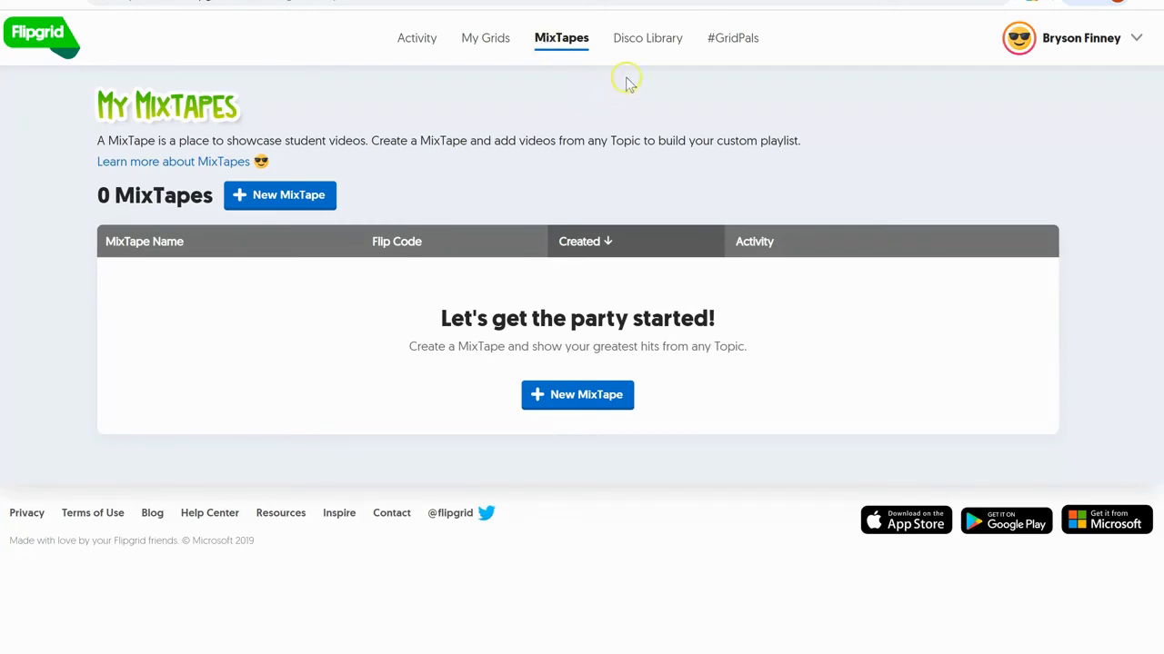
click(640, 39)
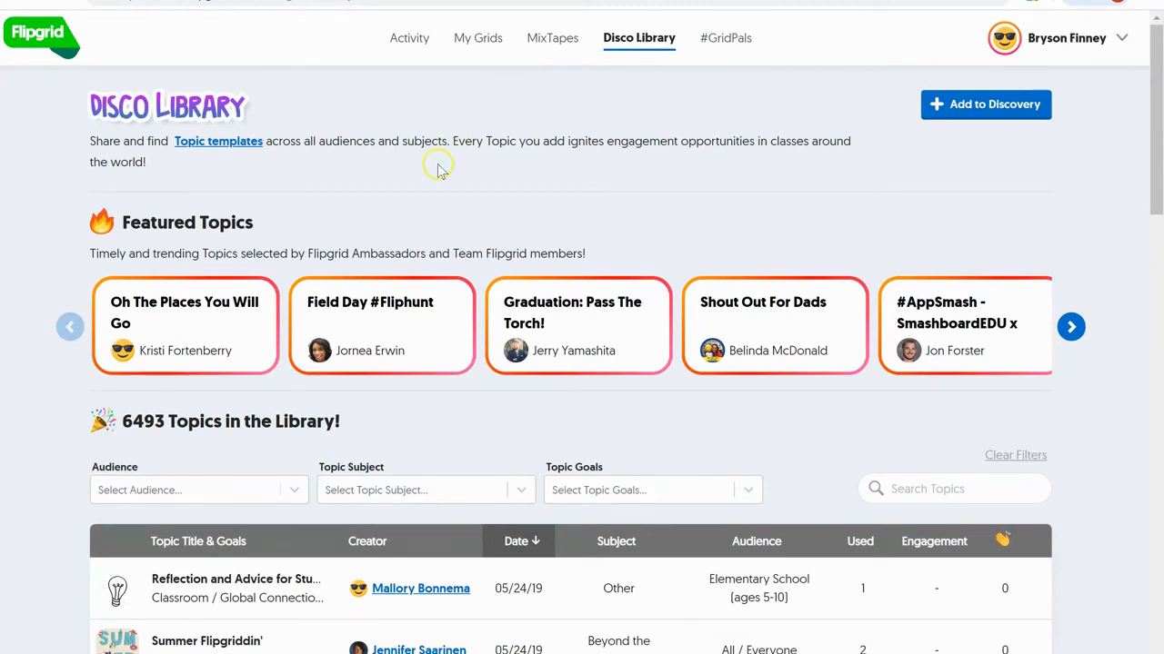
scroll(437, 170, down, 2)
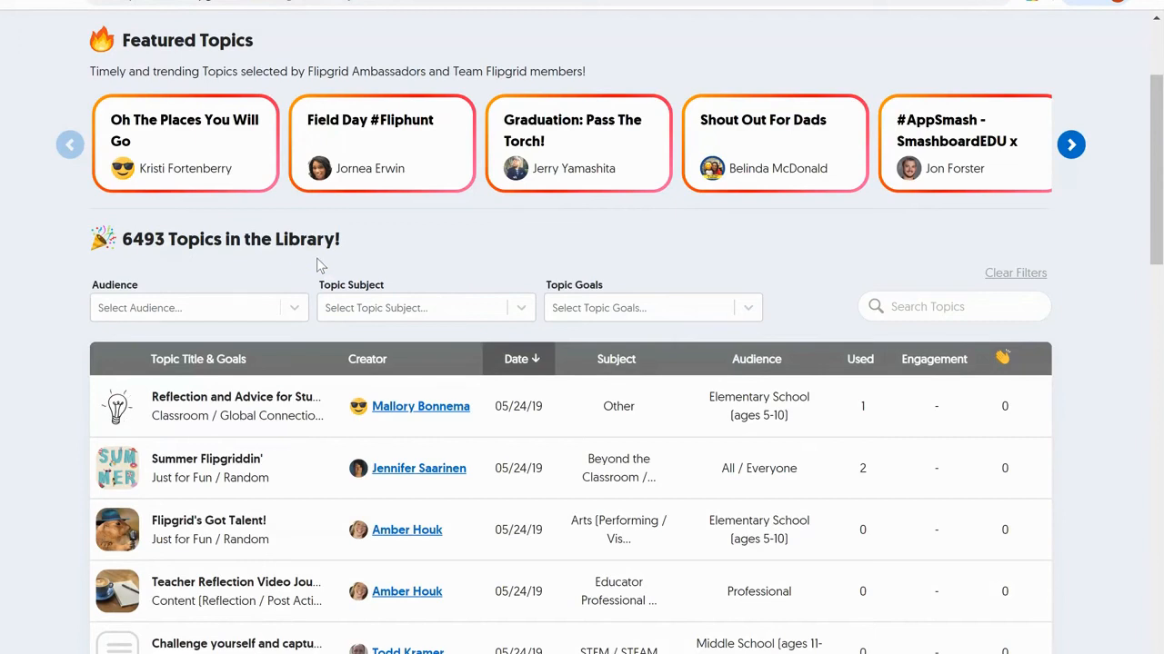
click(292, 309)
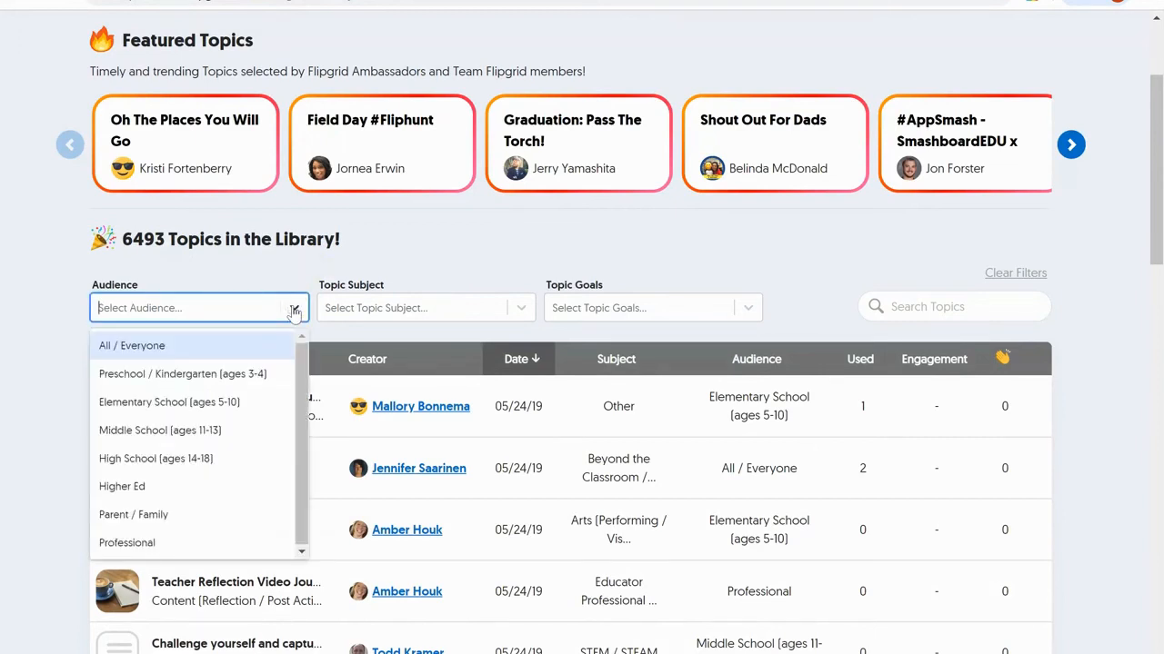
click(518, 308)
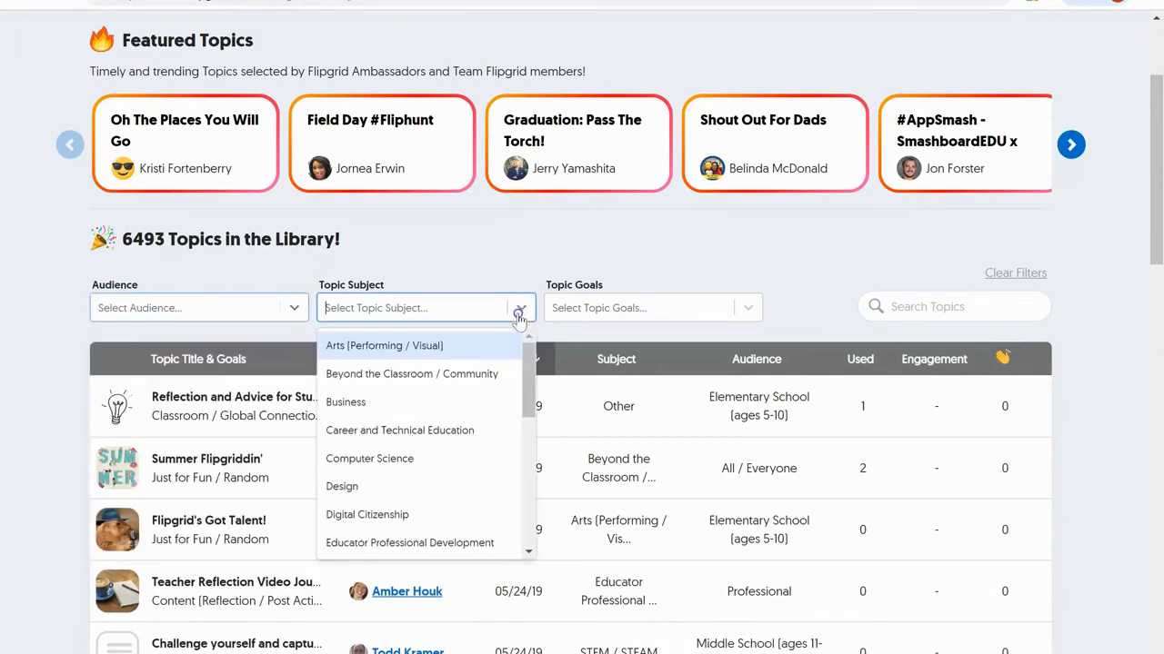
click(751, 309)
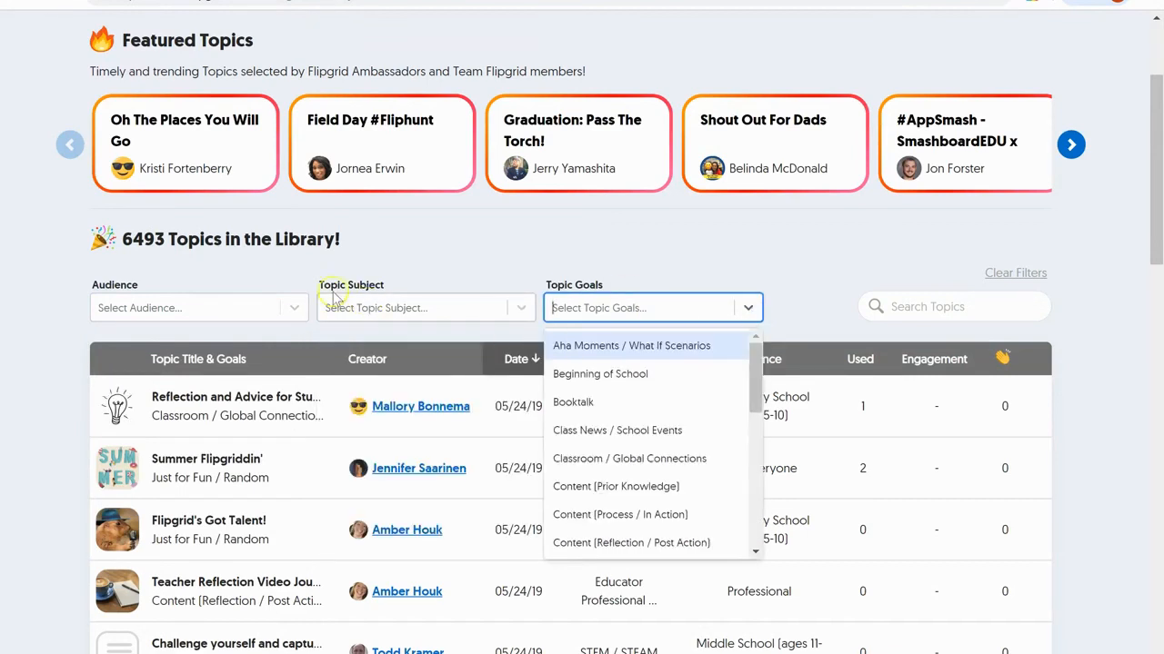
scroll(459, 238, up, 2)
click(727, 43)
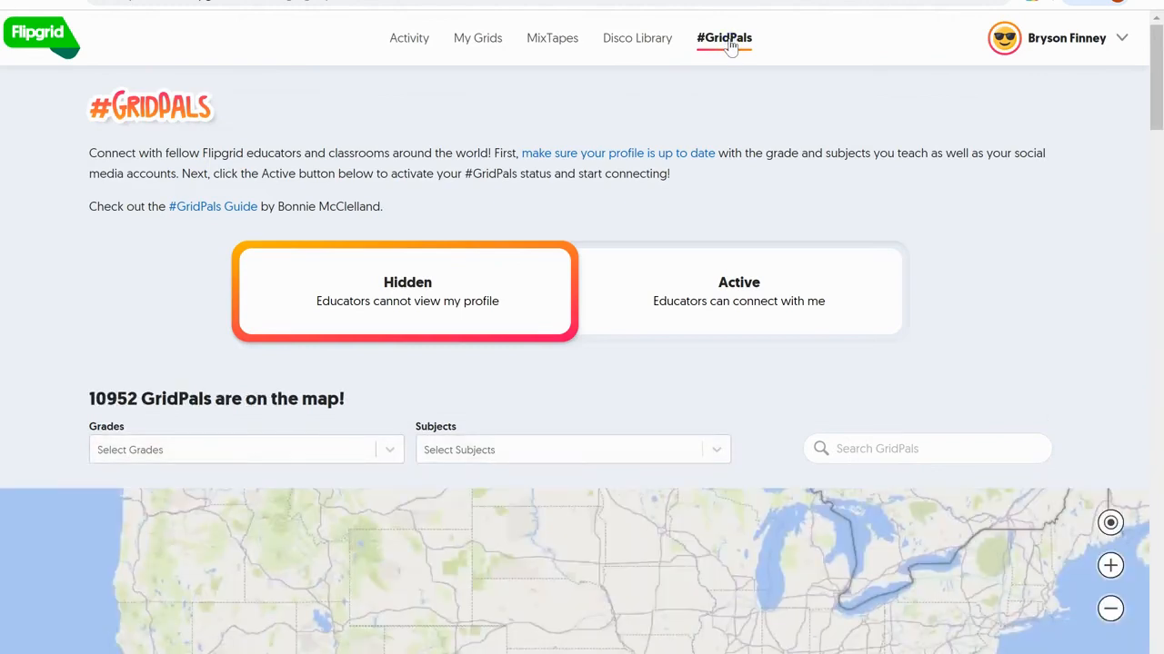
- Scroll to the GridPals map and zoom it out over North America
scroll(782, 120, down, 3)
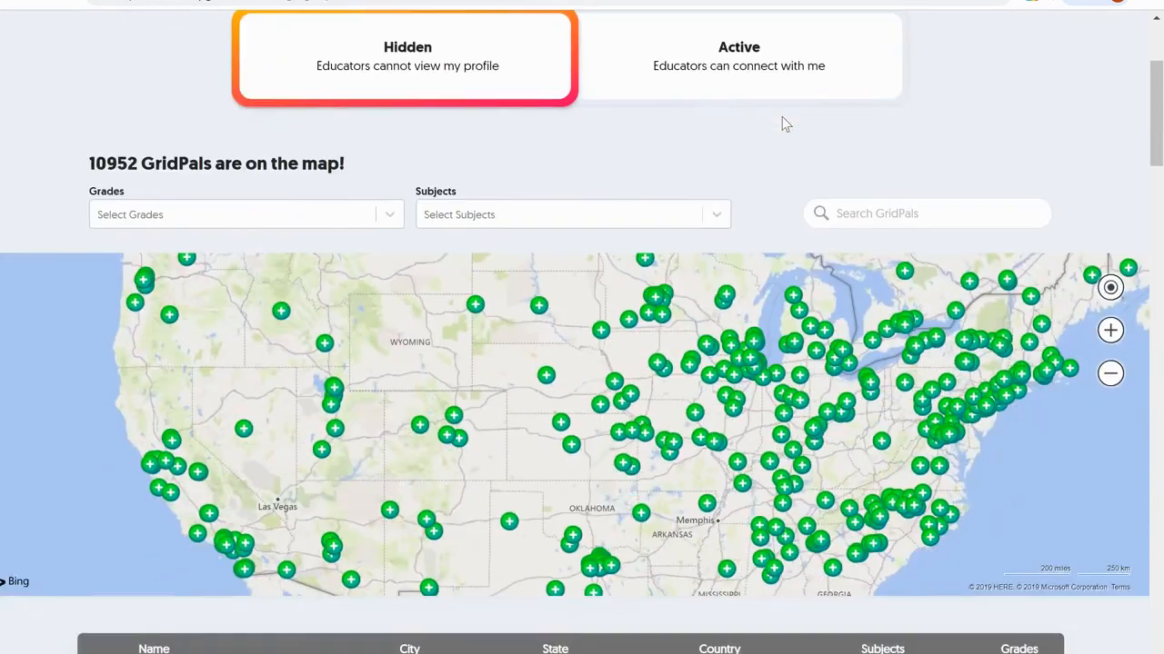
scroll(782, 118, down, 1)
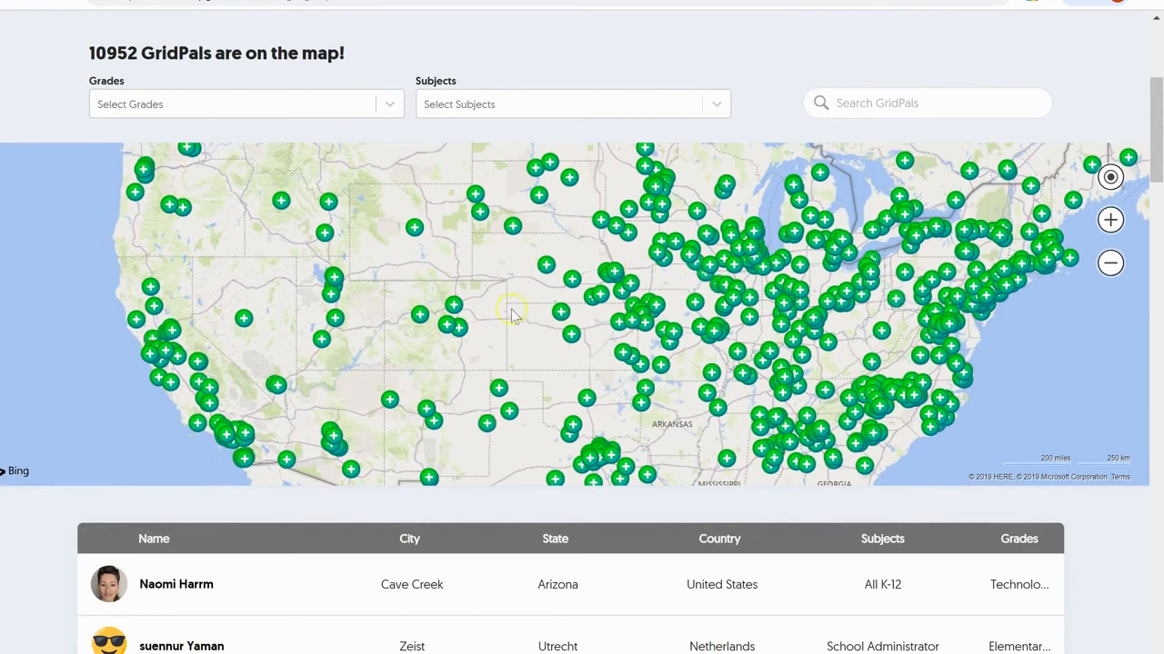
scroll(546, 328, up, 1)
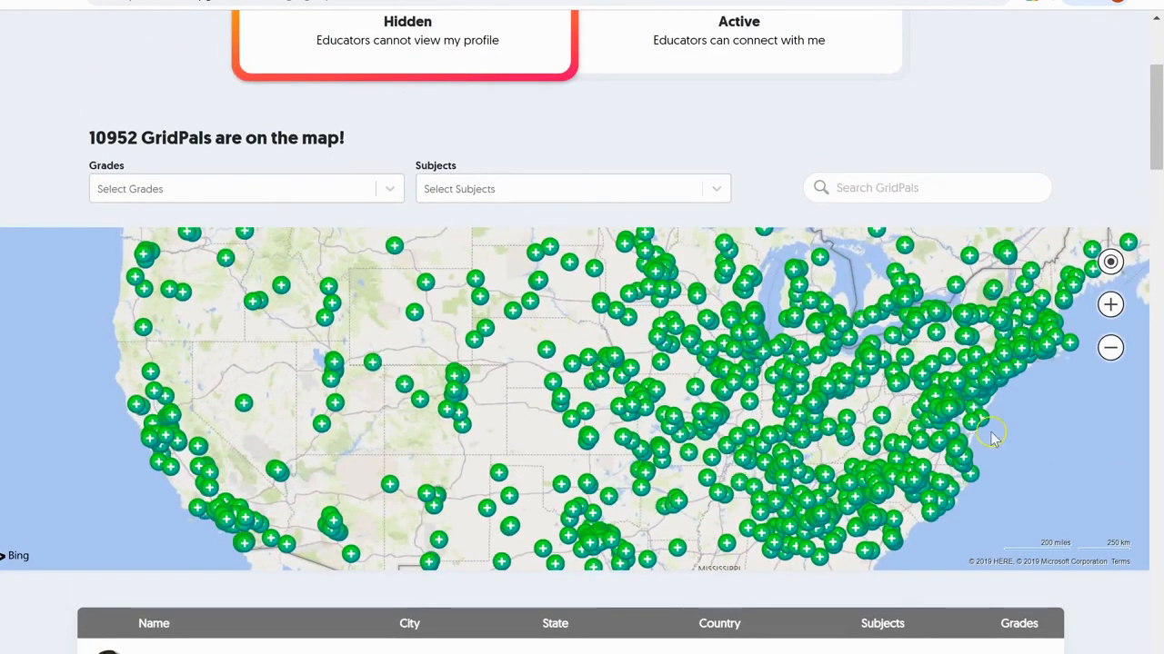
click(1110, 351)
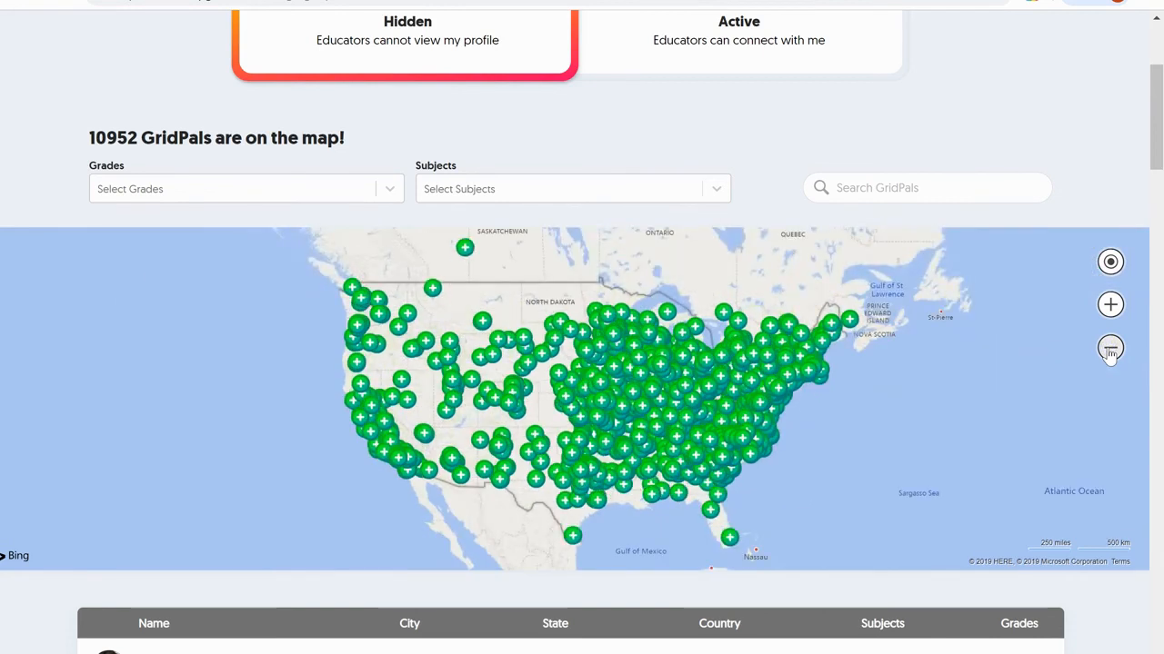
- Open a Saskatchewan educator's profile card, check its Facebook link, and close it
click(433, 291)
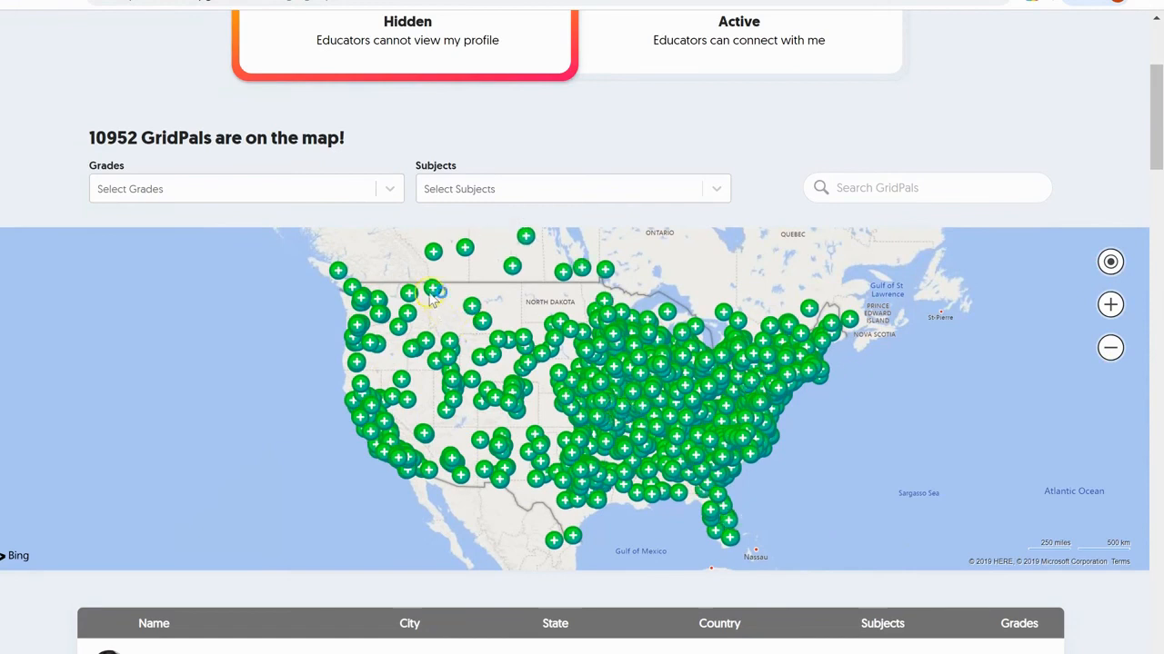
click(534, 235)
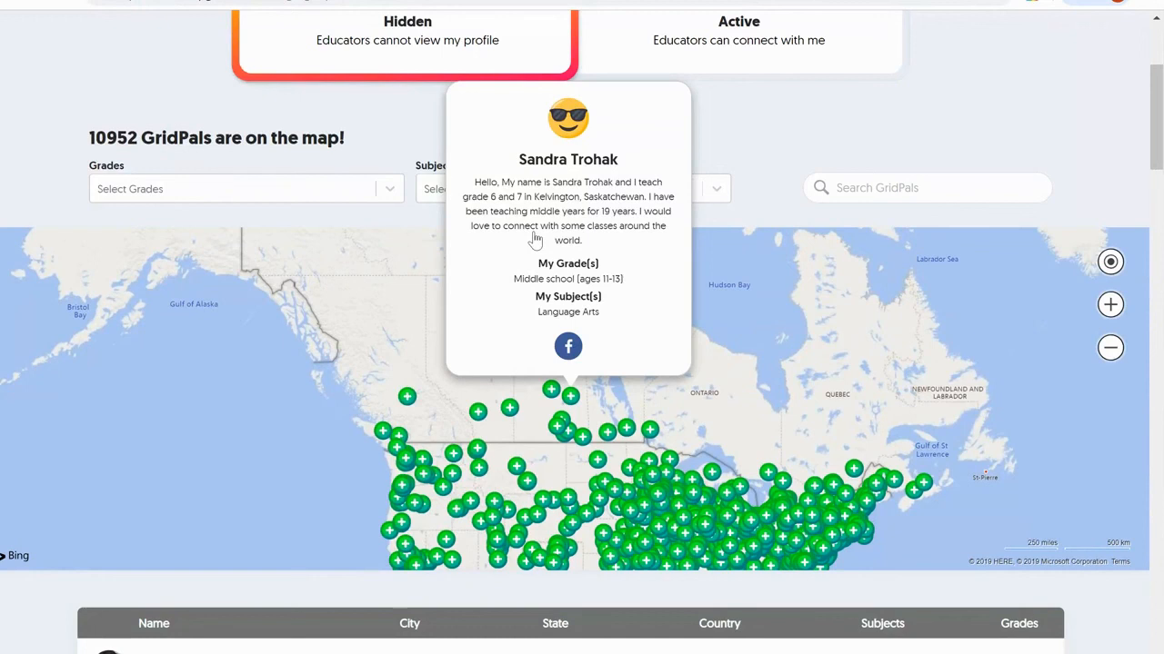
click(572, 350)
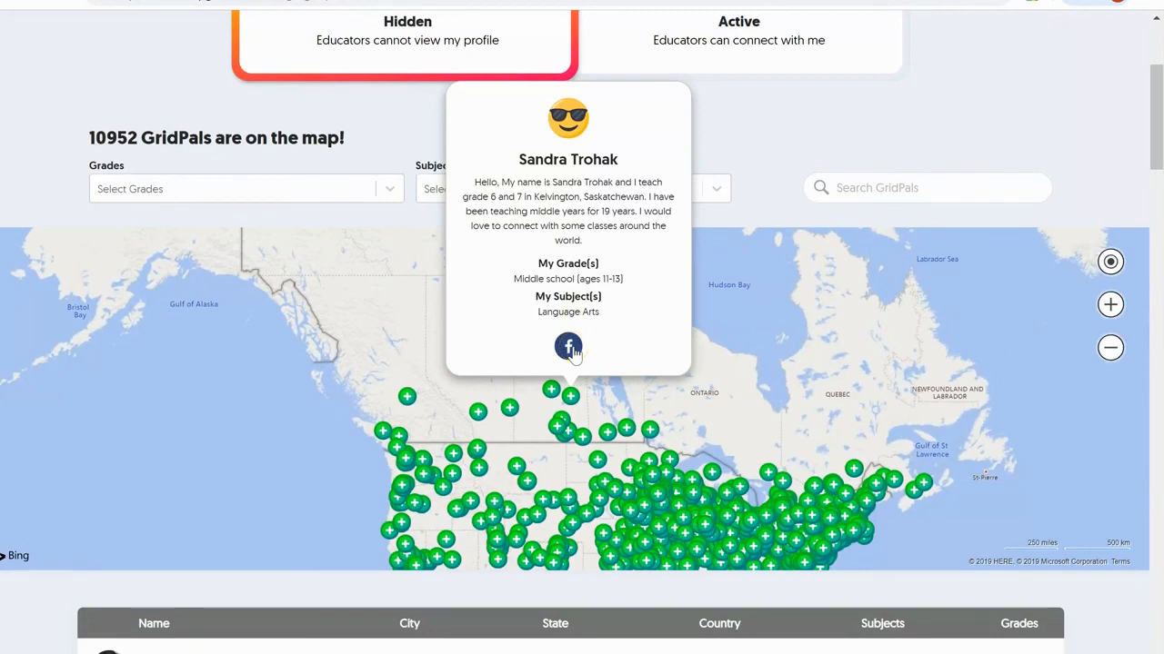
click(290, 415)
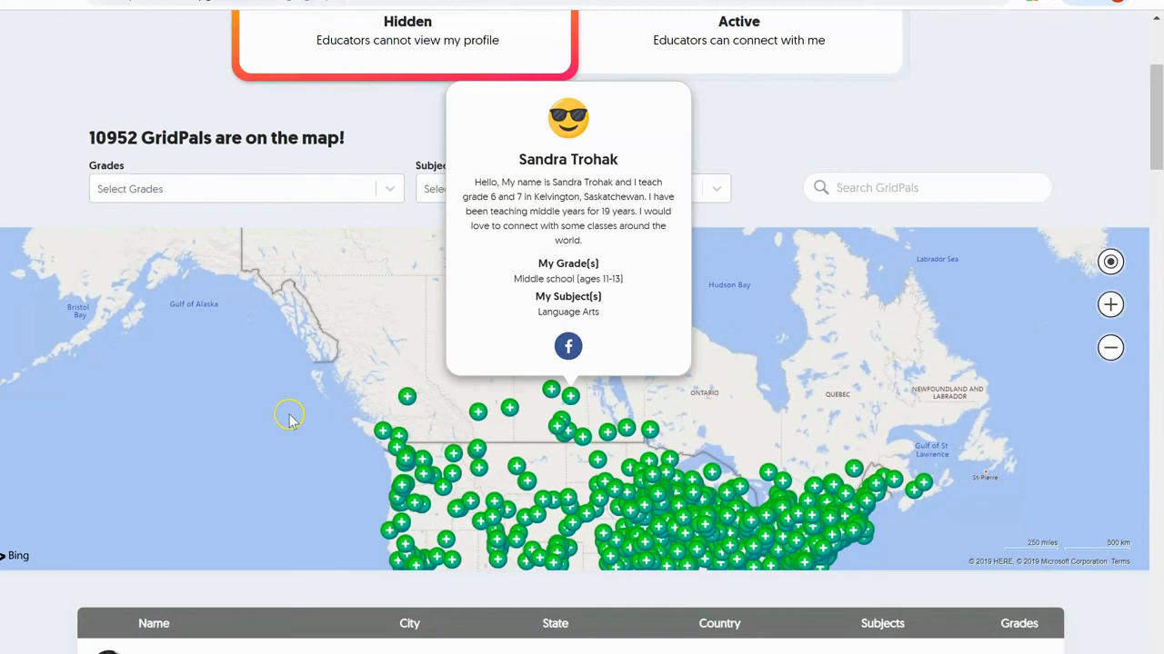
- Zoom the GridPals map out to a world view
scroll(633, 480, down, 2)
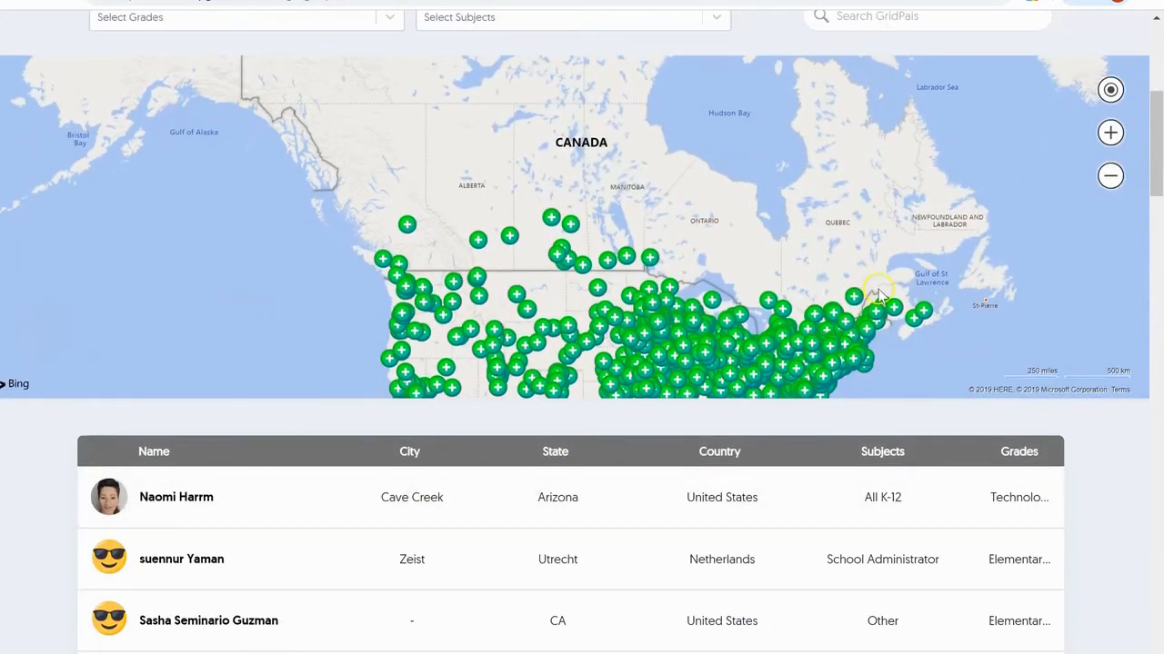
scroll(1081, 285, up, 2)
drag(990, 341, 223, 84)
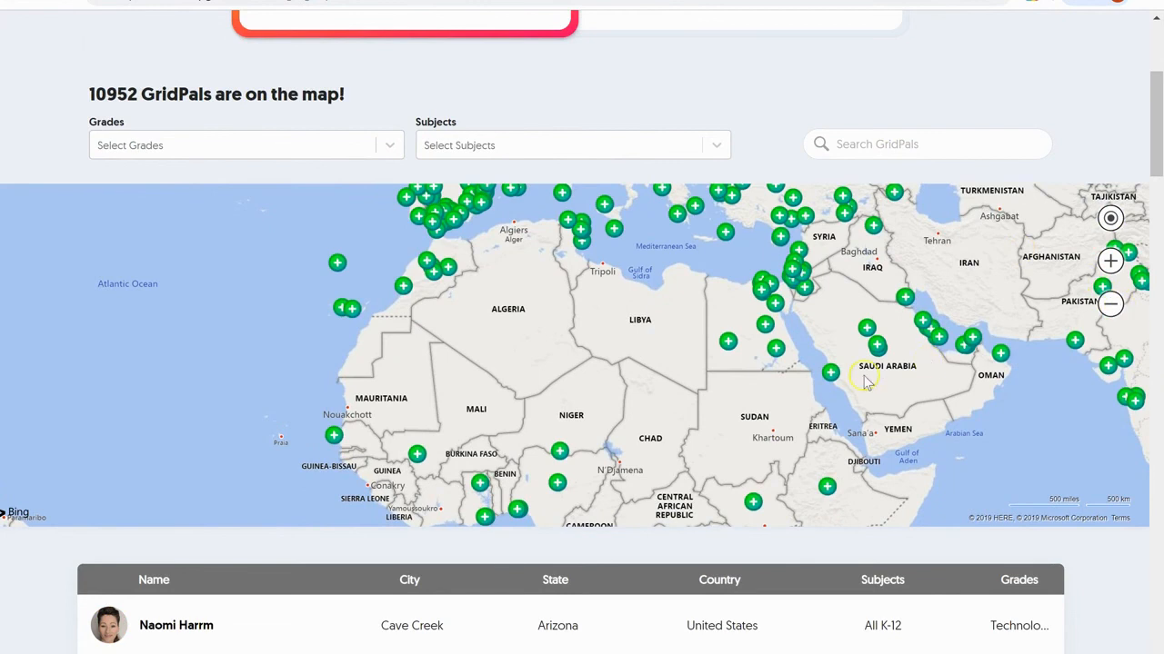
click(1112, 307)
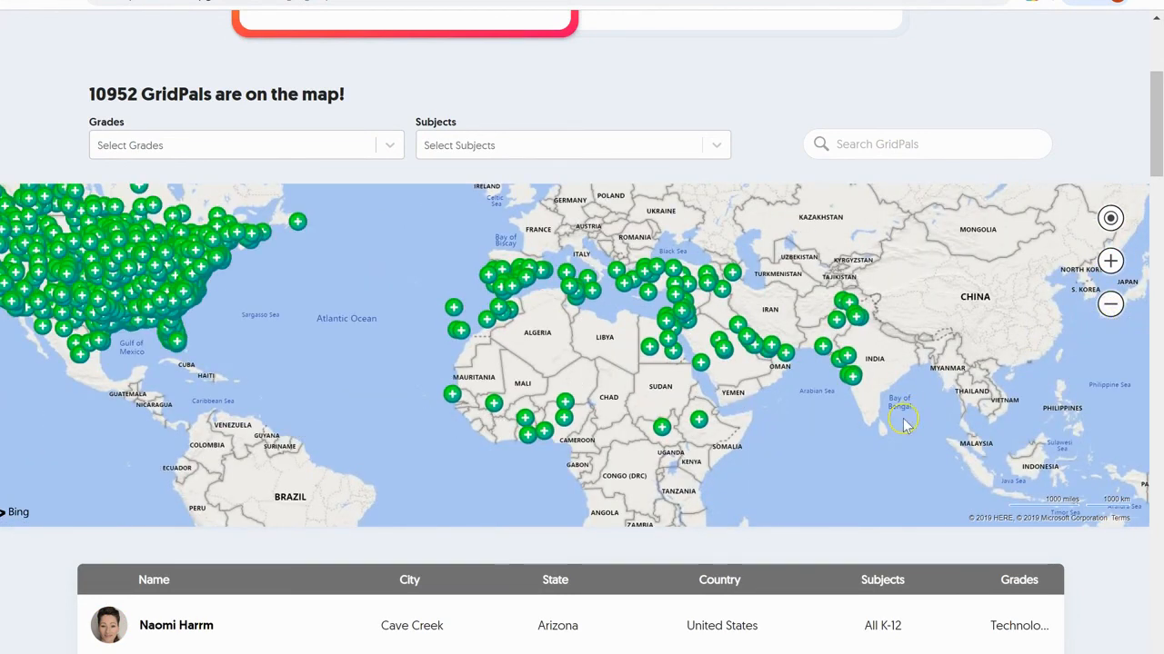
- Pan the map from the US through India, Southeast Asia, Australia and Japan, then return to top
drag(913, 443, 980, 454)
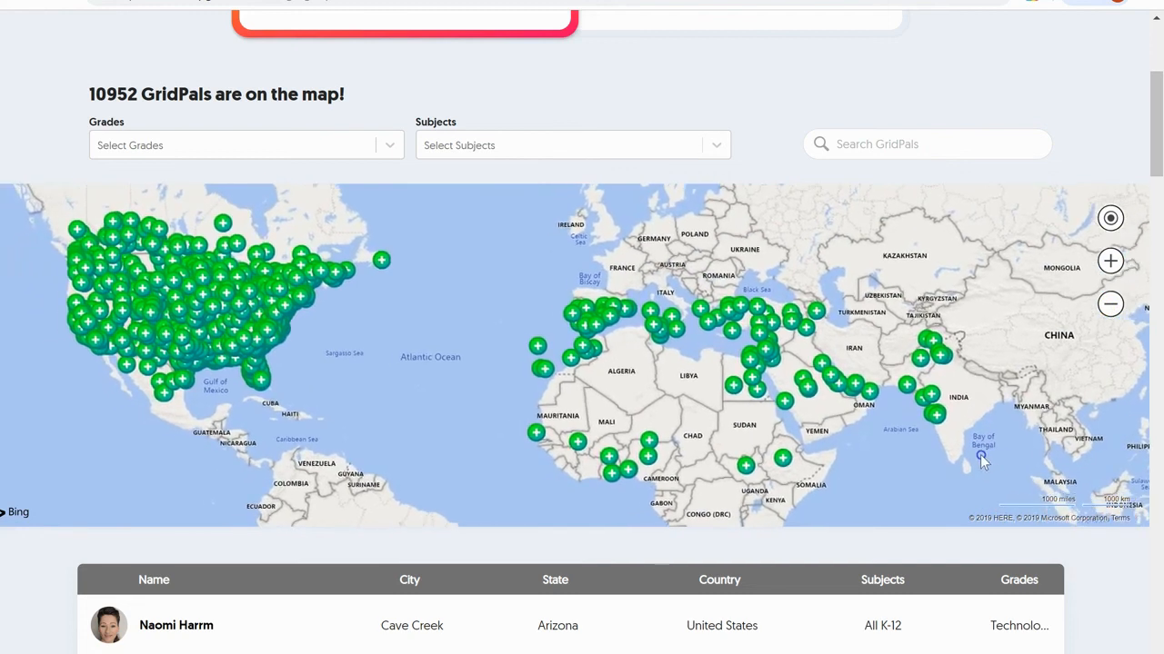
drag(917, 473, 878, 267)
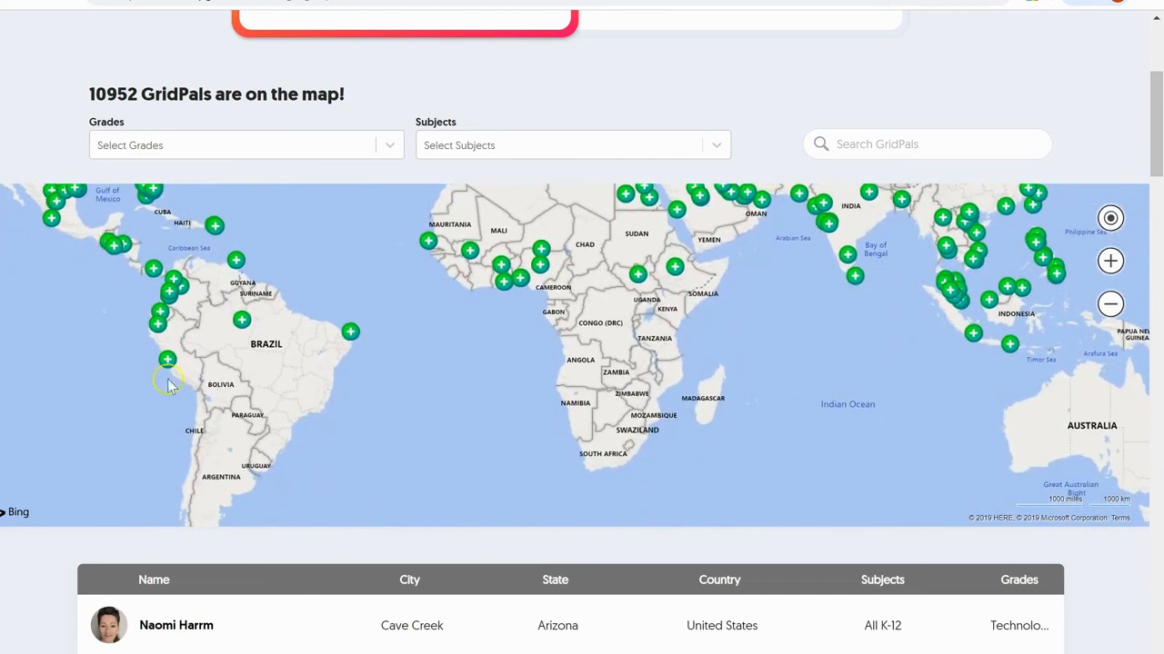
drag(736, 382, 607, 319)
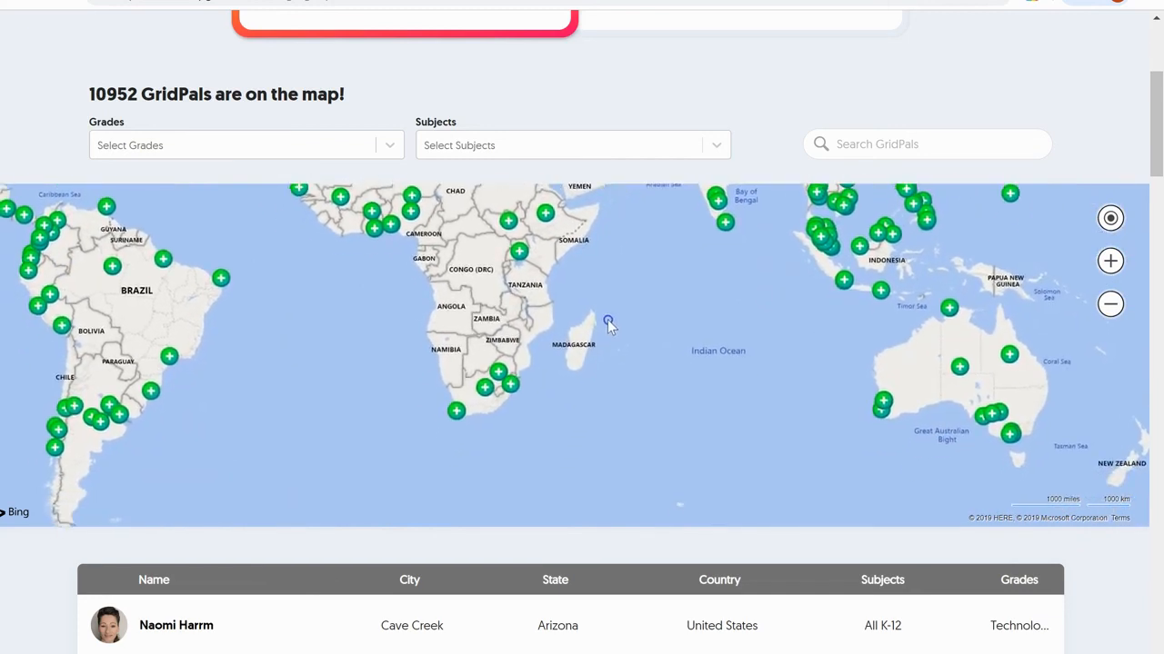
drag(571, 397, 326, 415)
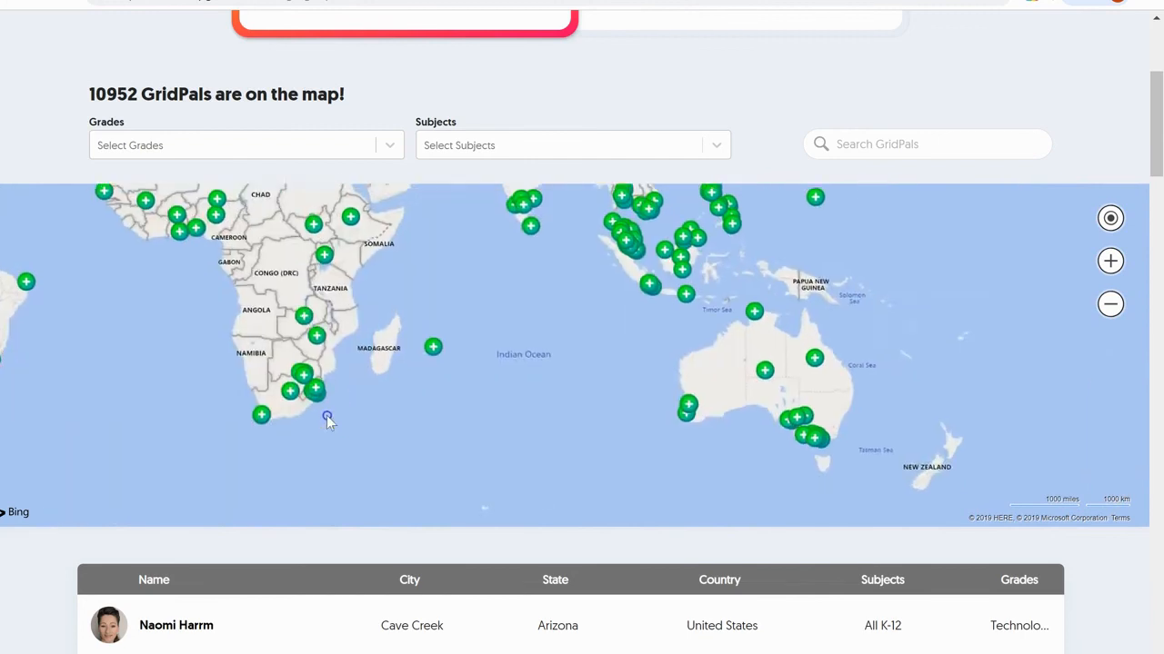
drag(413, 435, 372, 521)
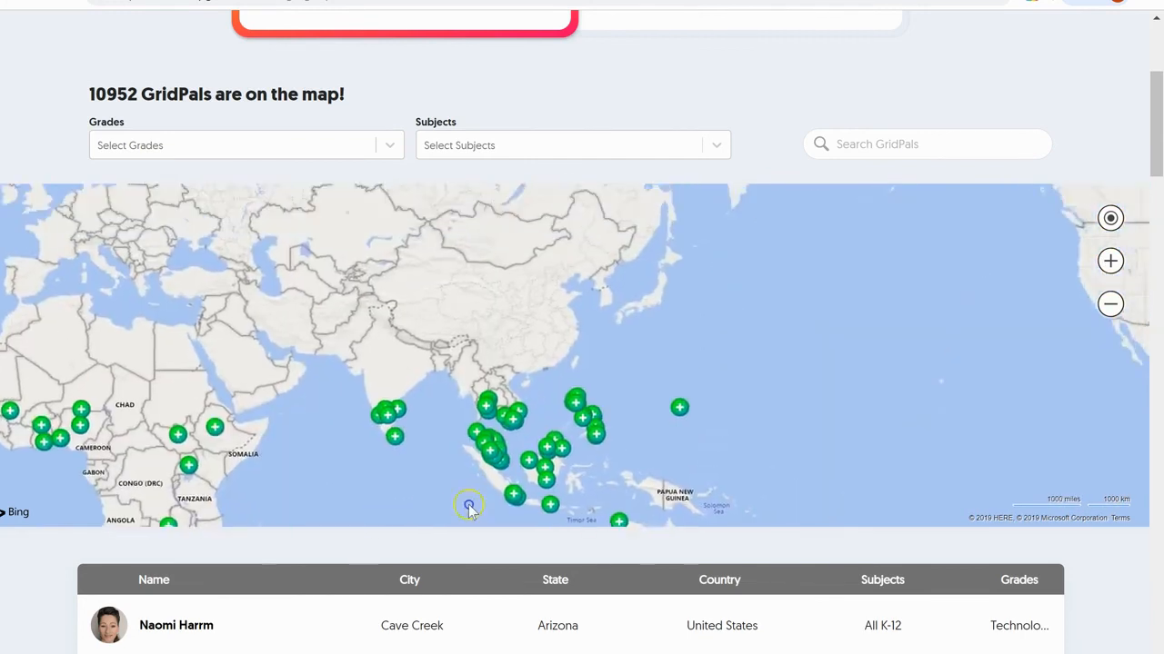
drag(467, 503, 442, 598)
drag(540, 473, 597, 488)
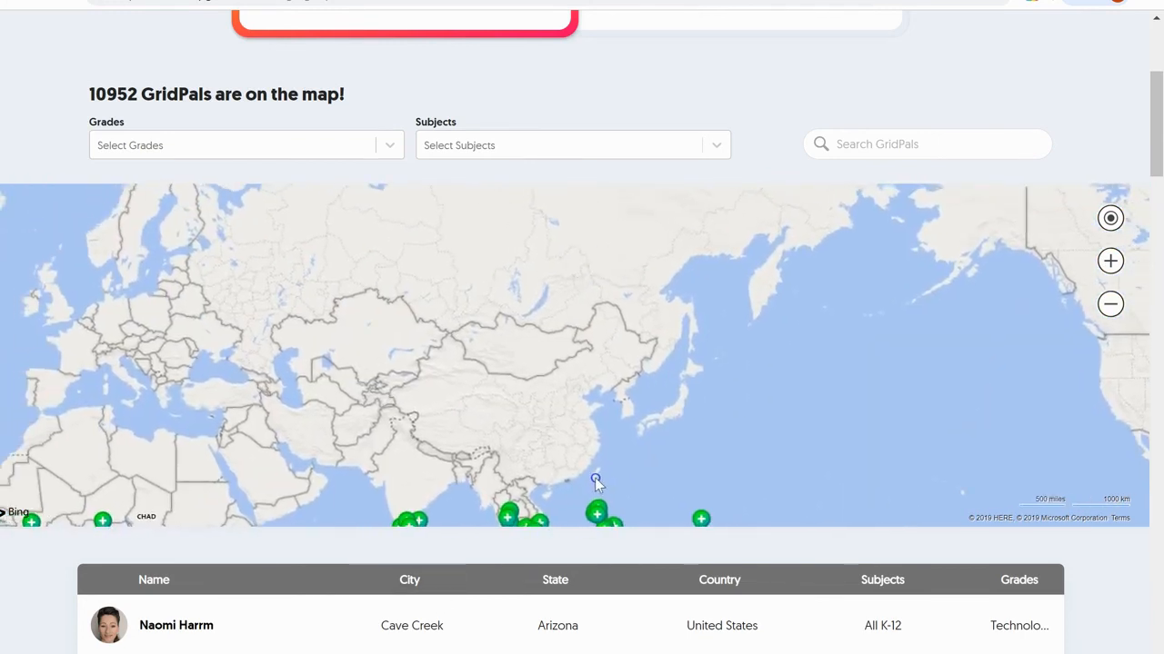
drag(652, 452, 99, 357)
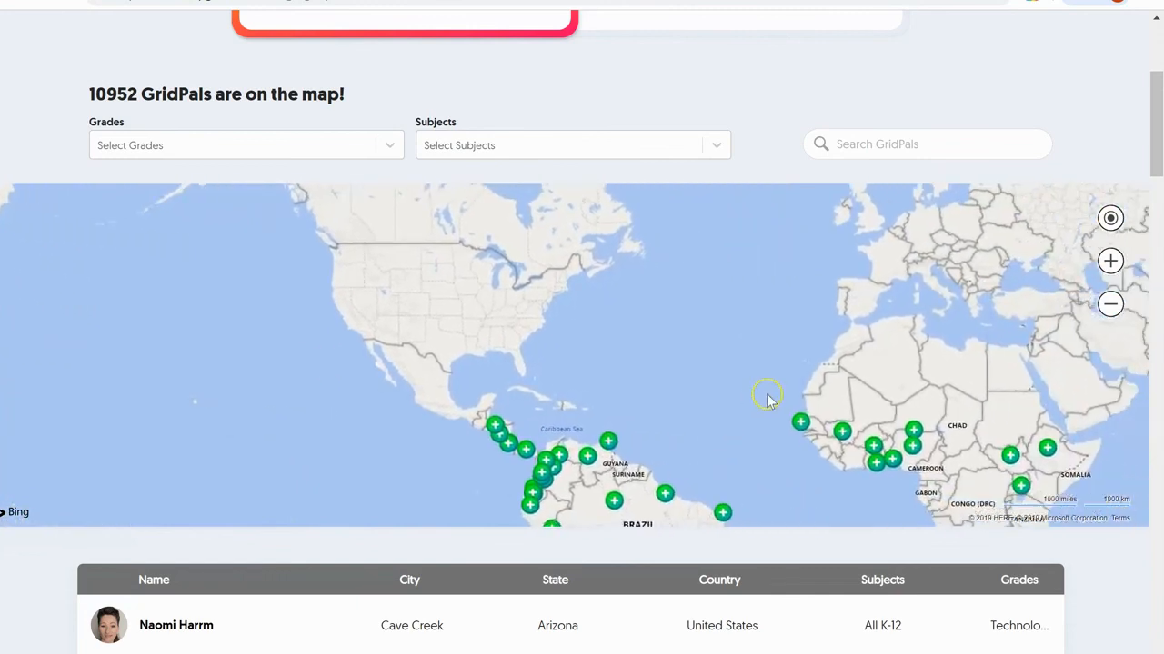
scroll(767, 395, up, 2)
scroll(707, 238, up, 2)
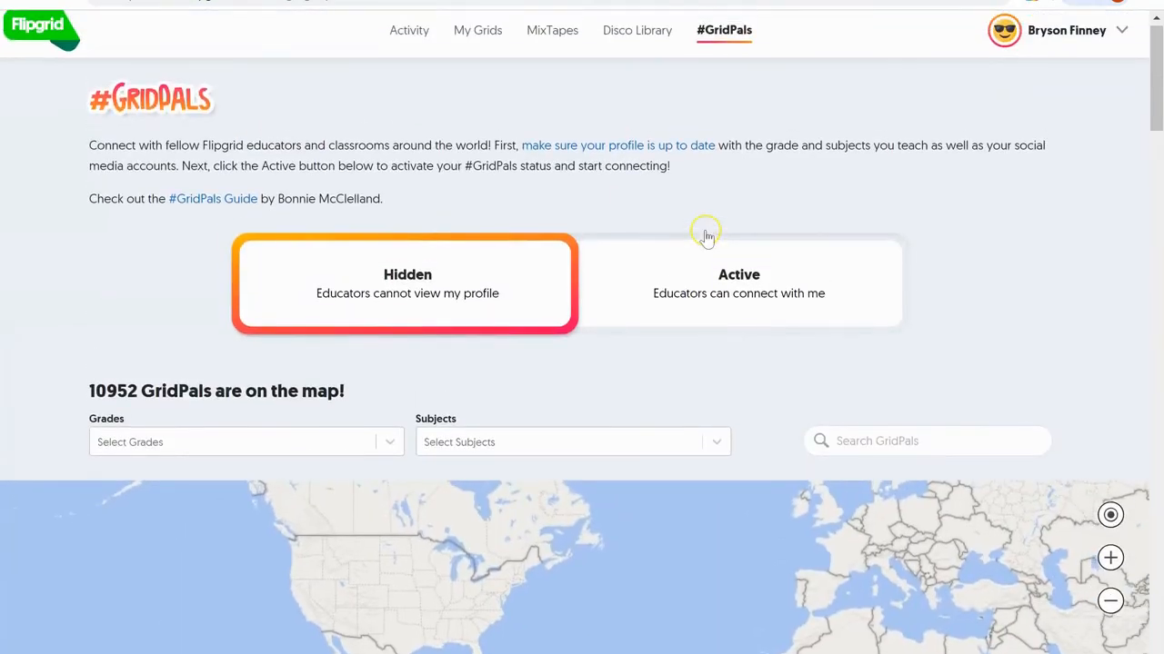
- Reopen My Grids to review the 10 grids and 6 days of total engagement time
click(477, 39)
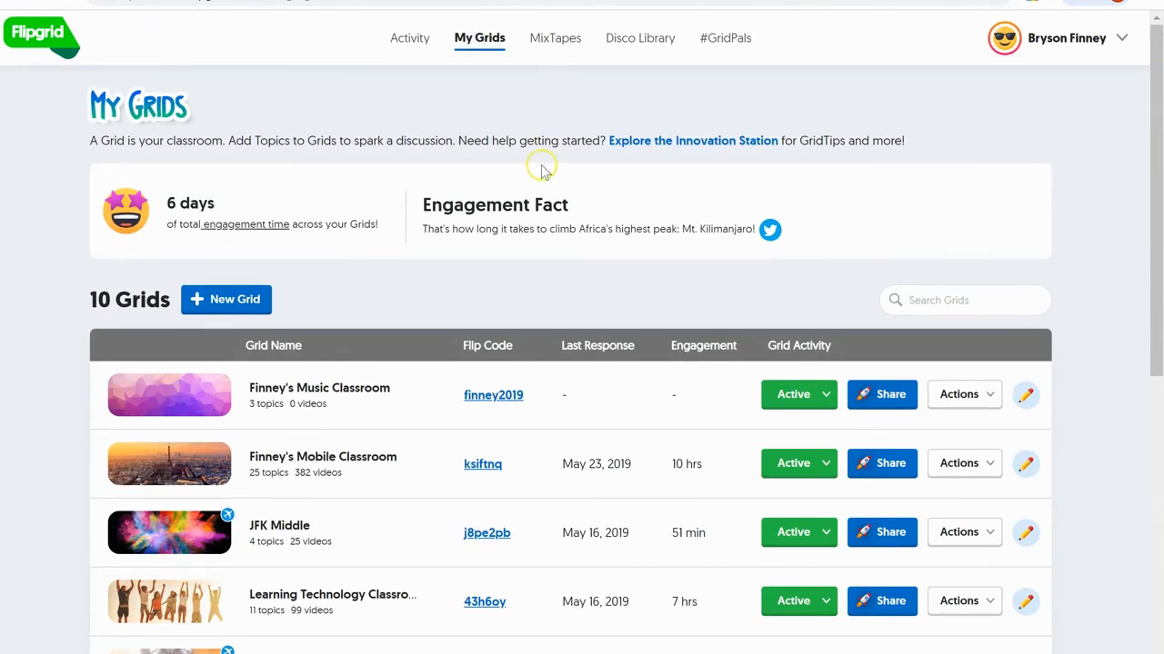
scroll(540, 164, down, 1)
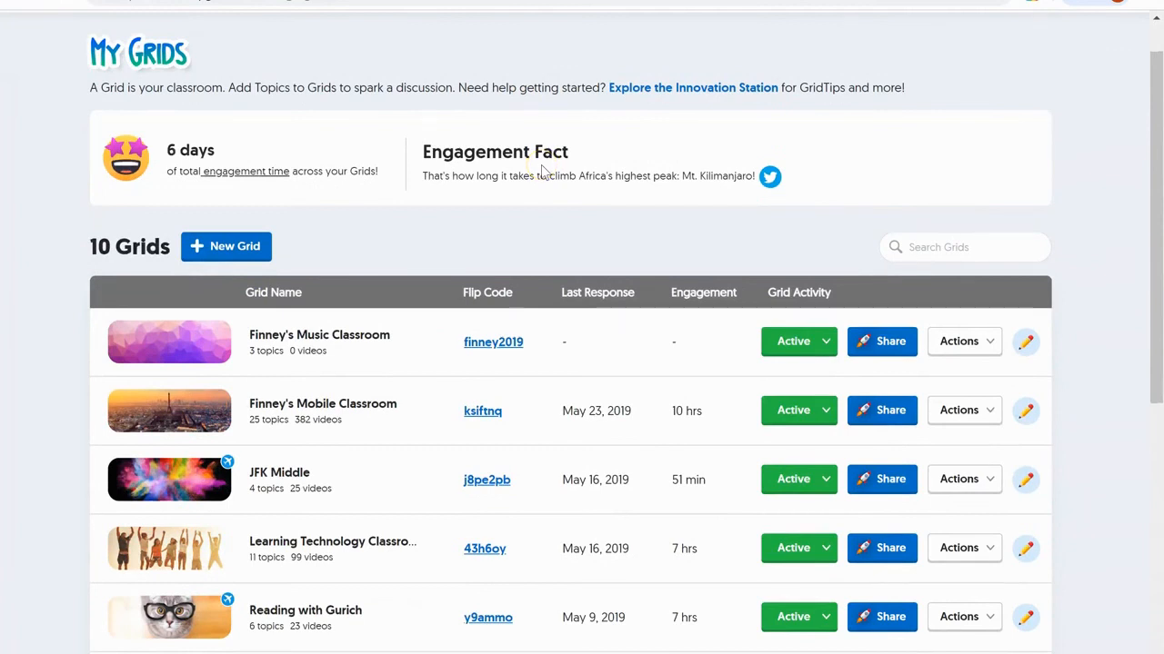